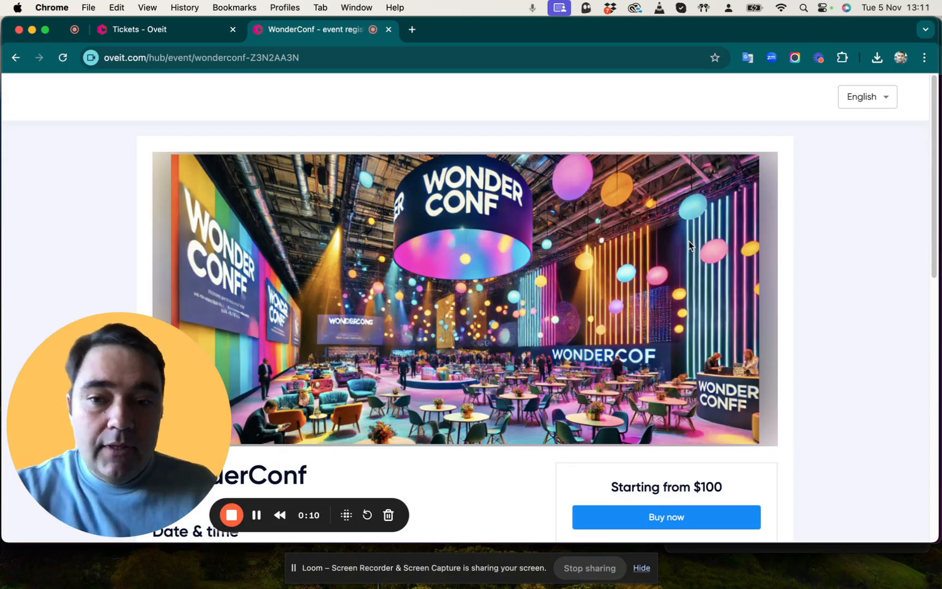
- Examine the WonderConf event page for its date, location, description and starting ticket price
{"action": "scroll", "coordinate": [550, 272], "scroll_direction": "down", "scroll_amount": 5}
{"action": "scroll", "coordinate": [363, 319], "scroll_direction": "down", "scroll_amount": 2}
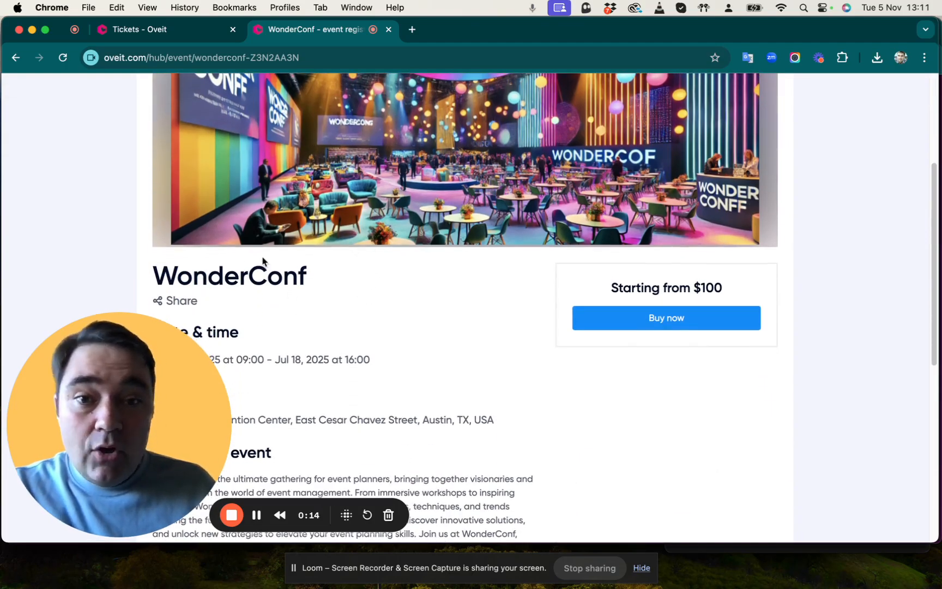
{"action": "scroll", "coordinate": [374, 280], "scroll_direction": "down", "scroll_amount": 4}
{"action": "scroll", "coordinate": [374, 280], "scroll_direction": "down", "scroll_amount": 3}
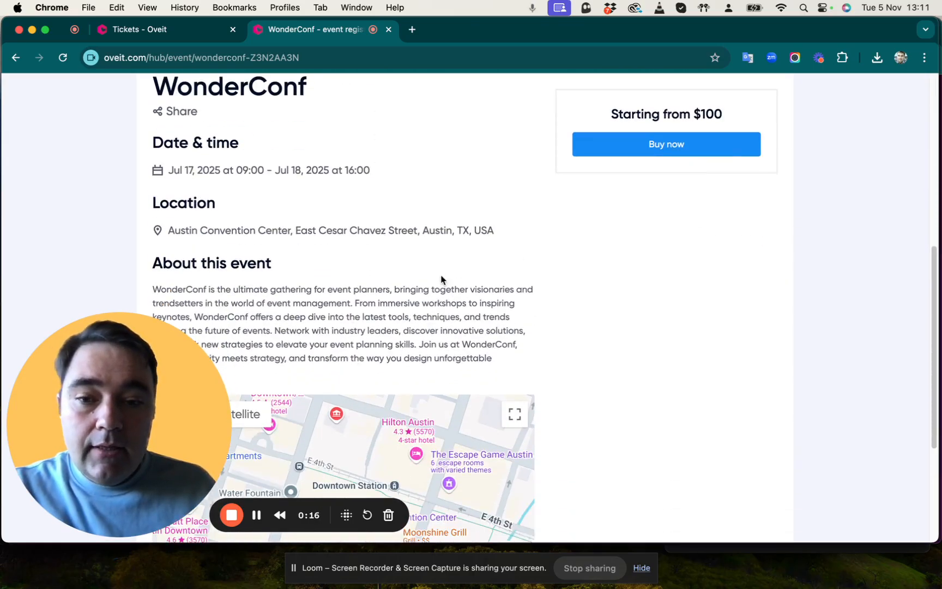
{"action": "scroll", "coordinate": [490, 229], "scroll_direction": "up", "scroll_amount": 1}
{"action": "scroll", "coordinate": [457, 248], "scroll_direction": "up", "scroll_amount": 4}
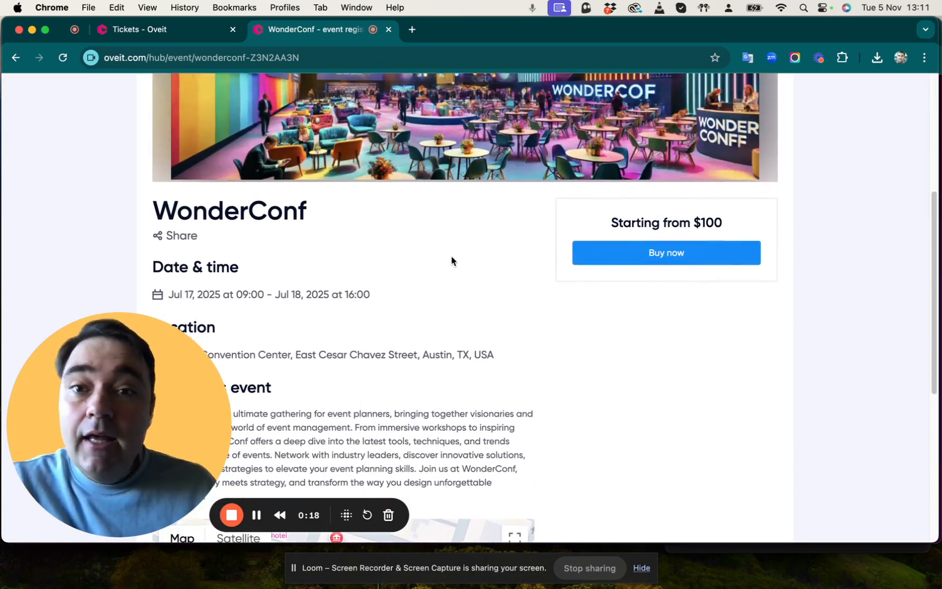
{"action": "scroll", "coordinate": [505, 301], "scroll_direction": "up", "scroll_amount": 1}
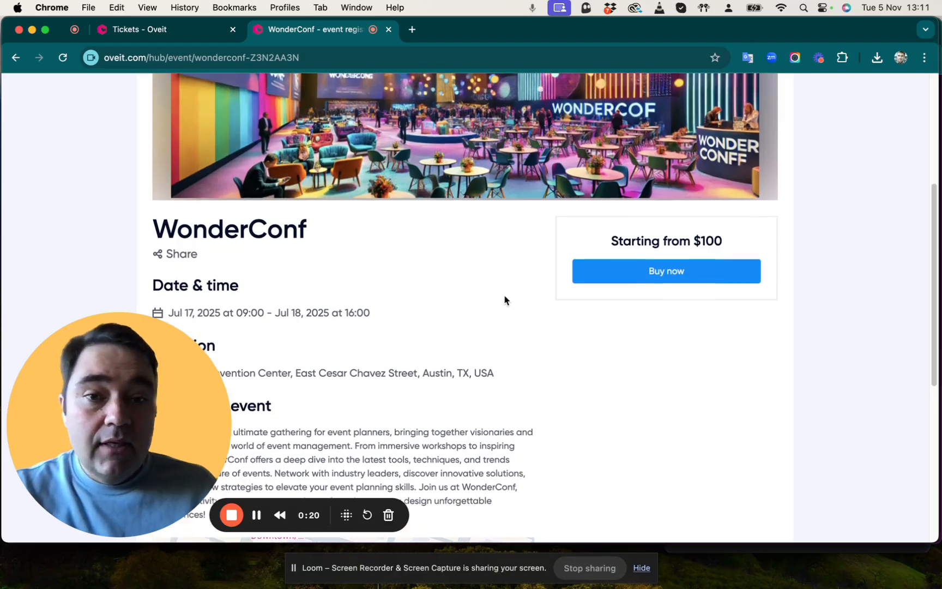
- Open the WonderConf ticket purchase page and review the General Access and Premium Access offers
{"action": "left_click", "coordinate": [677, 271]}
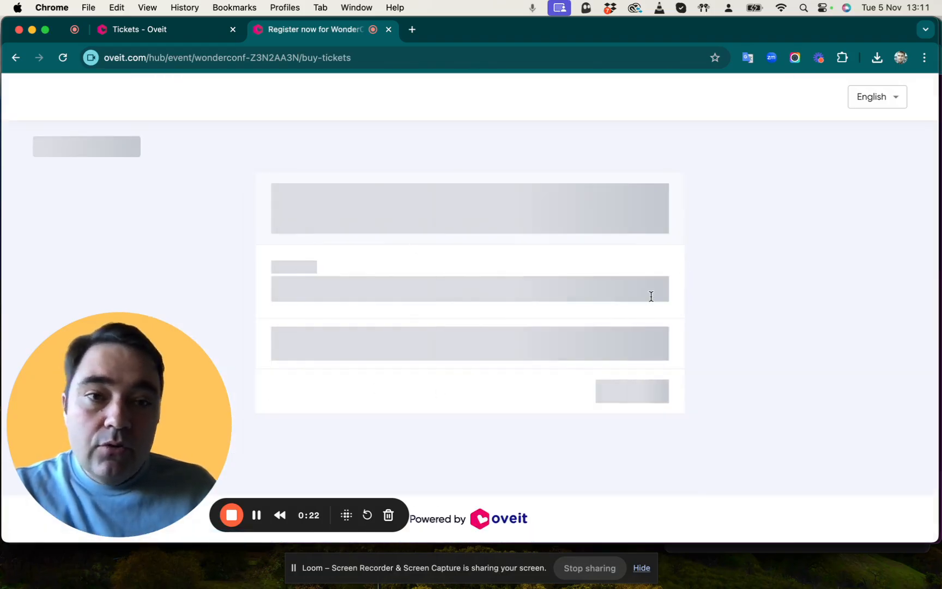
{"action": "scroll", "coordinate": [708, 259], "scroll_direction": "down", "scroll_amount": 2}
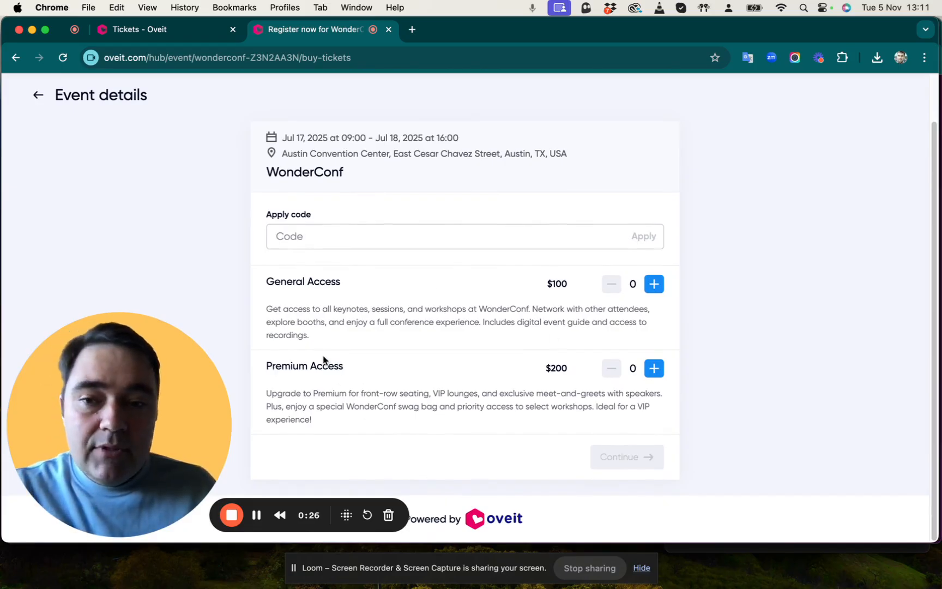
{"action": "left_click_drag", "start_coordinate": [275, 282], "coordinate": [341, 284]}
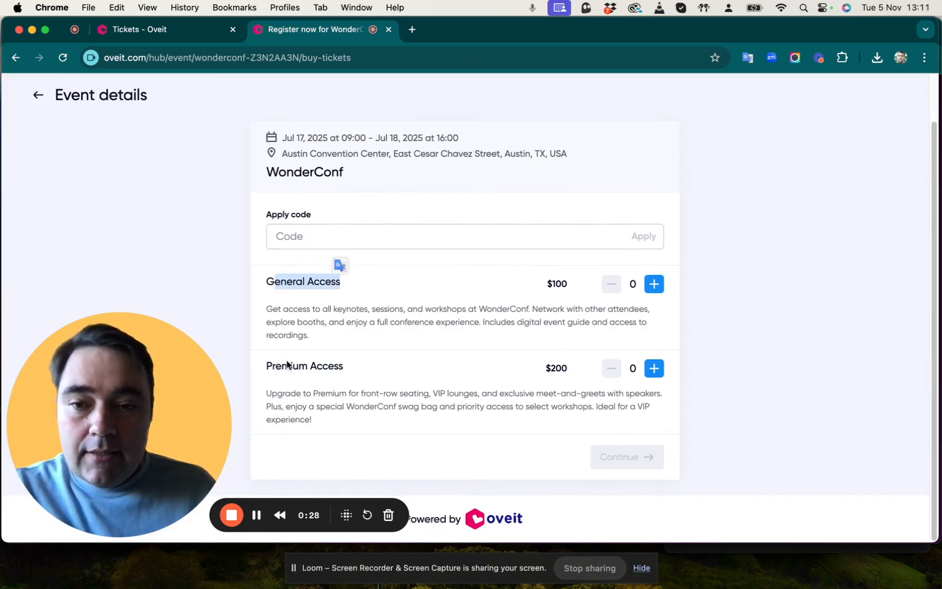
{"action": "left_click_drag", "start_coordinate": [273, 366], "coordinate": [354, 366]}
{"action": "left_click", "coordinate": [439, 310]}
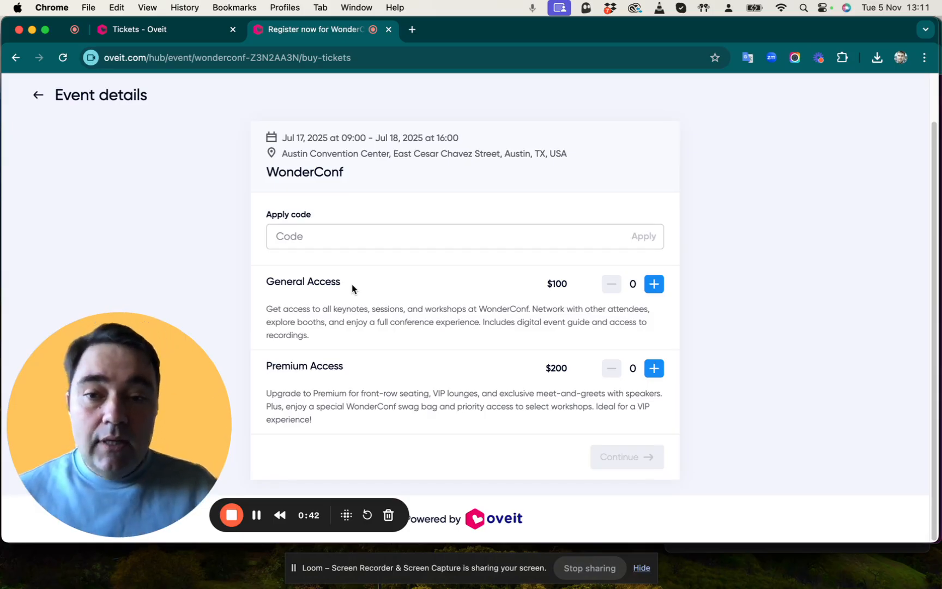
- Apply the invitation code mysponsor to the WonderConf ticket selection
{"action": "left_click", "coordinate": [383, 242]}
{"action": "type", "text": "m"}
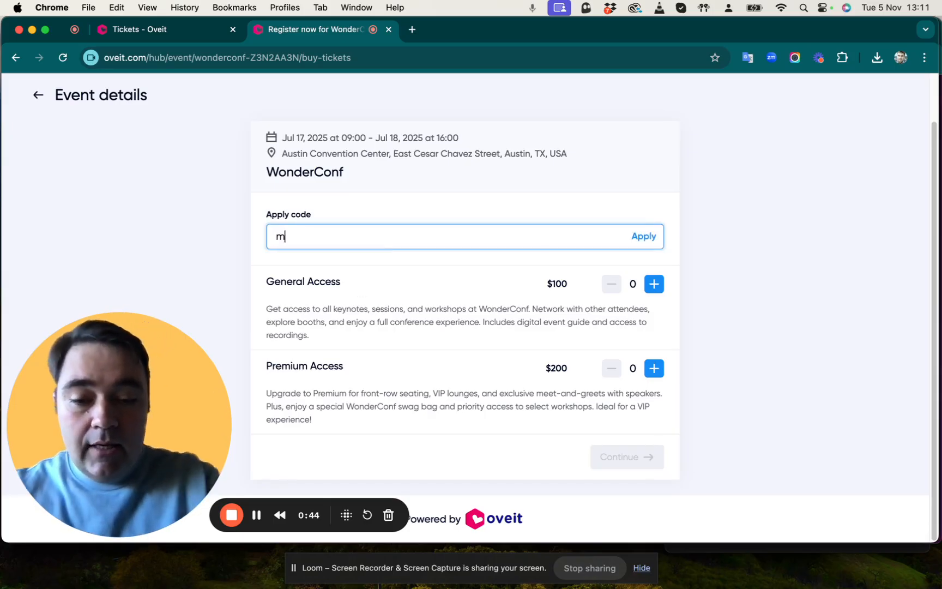
{"action": "type", "text": "yspo"}
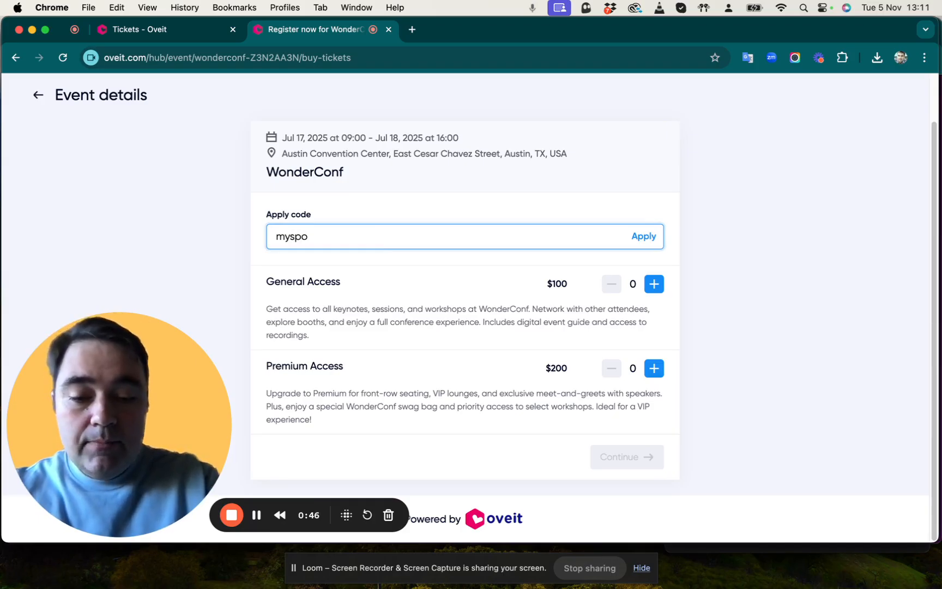
{"action": "type", "text": "nsor"}
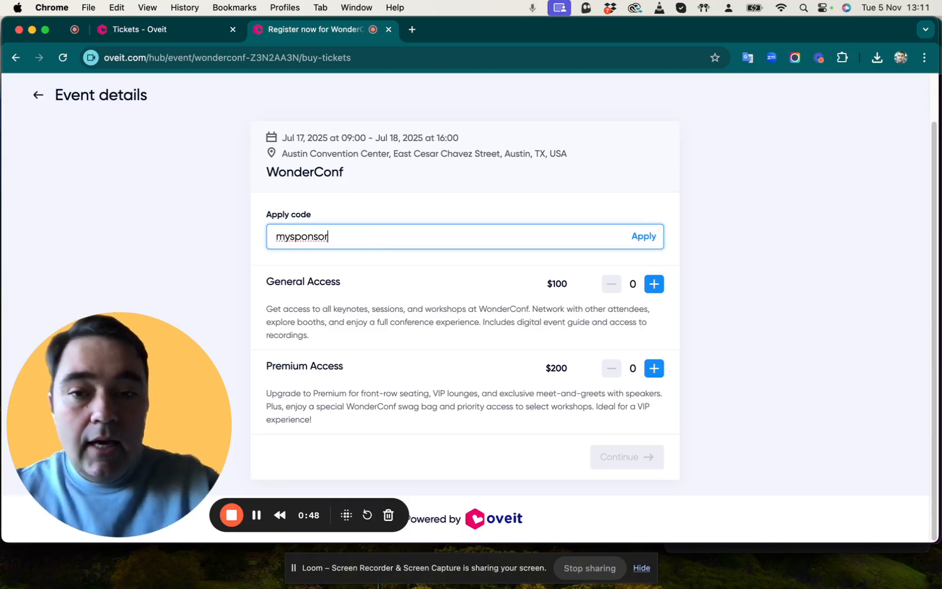
{"action": "key", "text": "Return"}
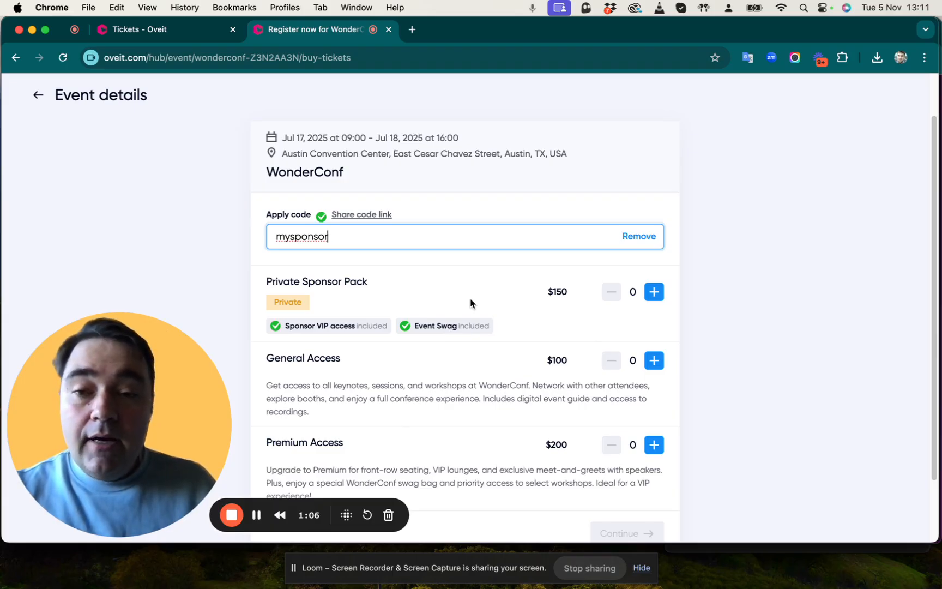
- In the organizer's Tickets page, open the Private Sponsor Pack ticket and inspect its ticket type options
{"action": "left_click", "coordinate": [128, 35]}
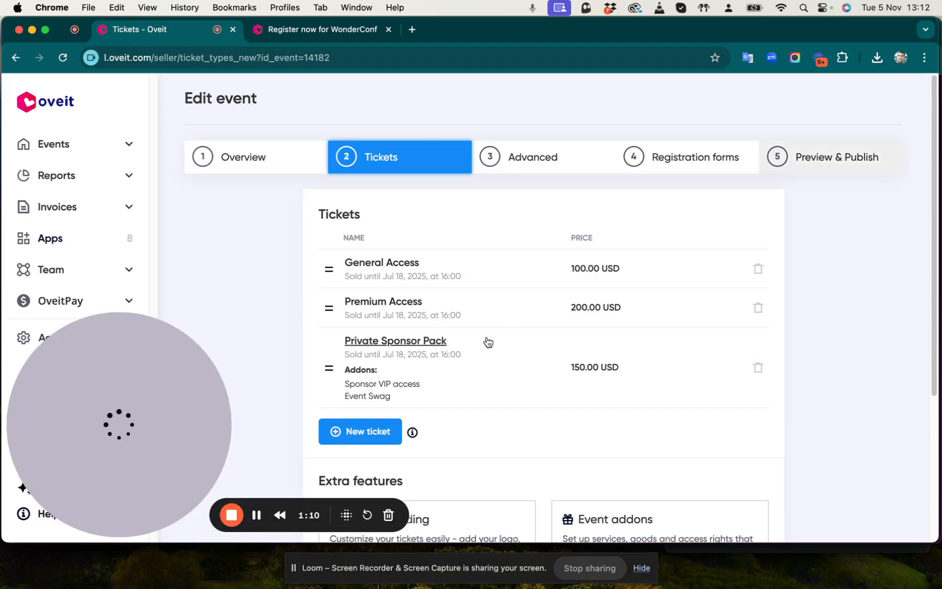
{"action": "left_click", "coordinate": [390, 342]}
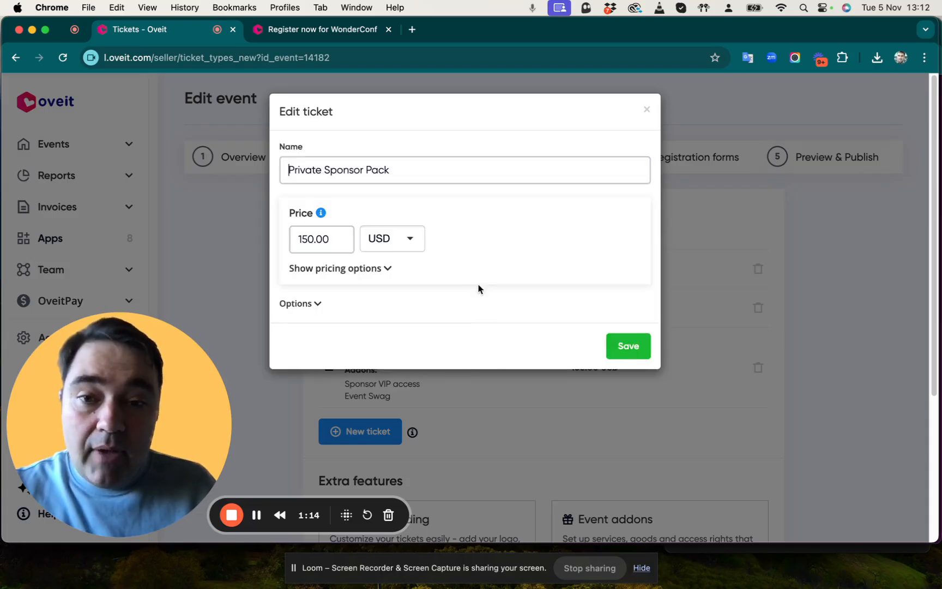
{"action": "left_click", "coordinate": [305, 305]}
{"action": "scroll", "coordinate": [463, 299], "scroll_direction": "down", "scroll_amount": 2}
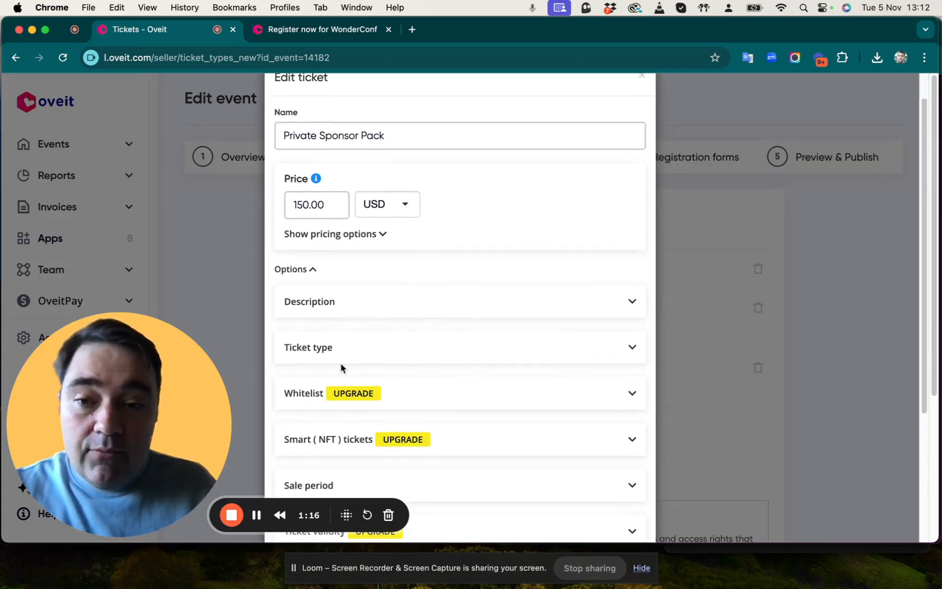
{"action": "left_click", "coordinate": [365, 353]}
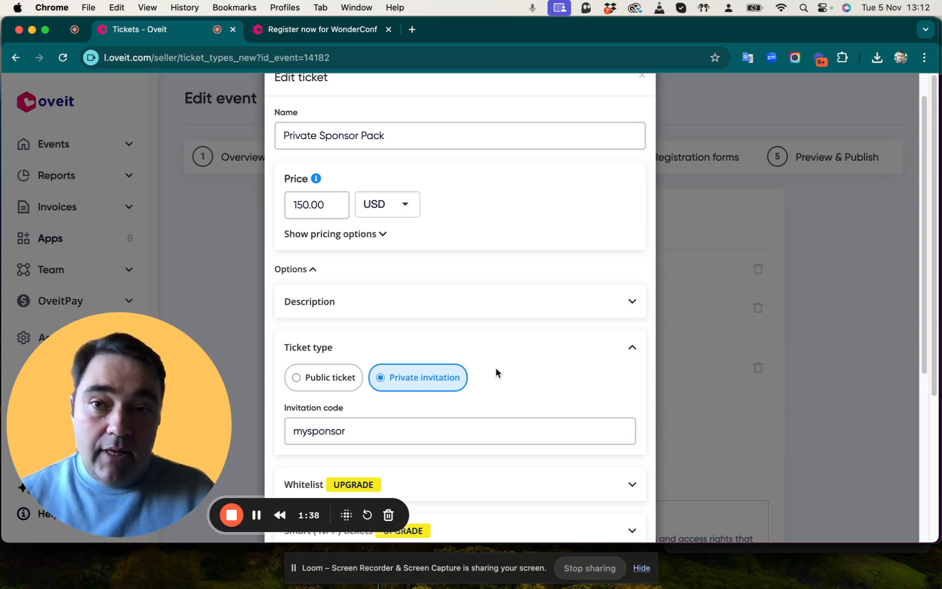
- Return to the WonderConf registration page and get the share link for the applied code
{"action": "left_click", "coordinate": [312, 31]}
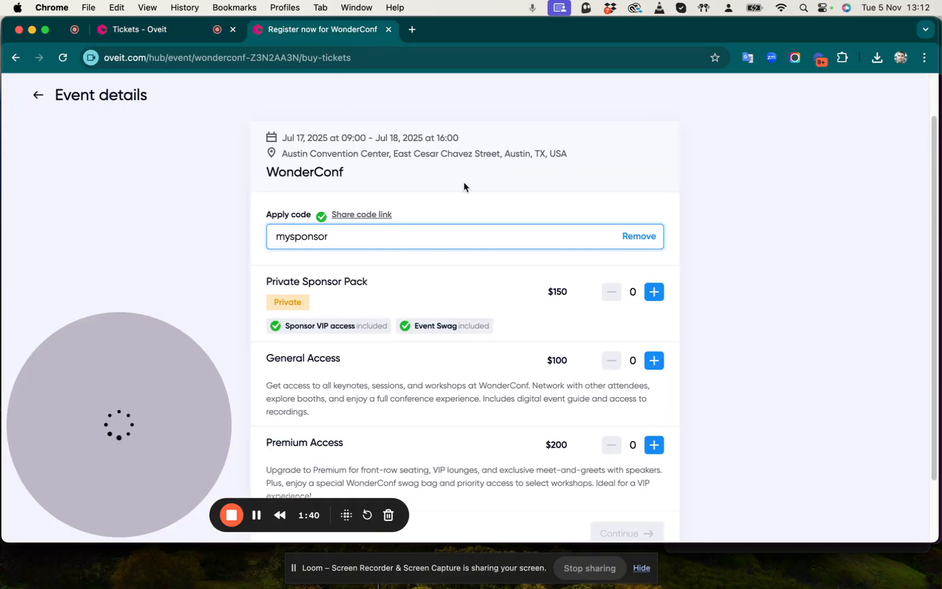
{"action": "left_click", "coordinate": [355, 216]}
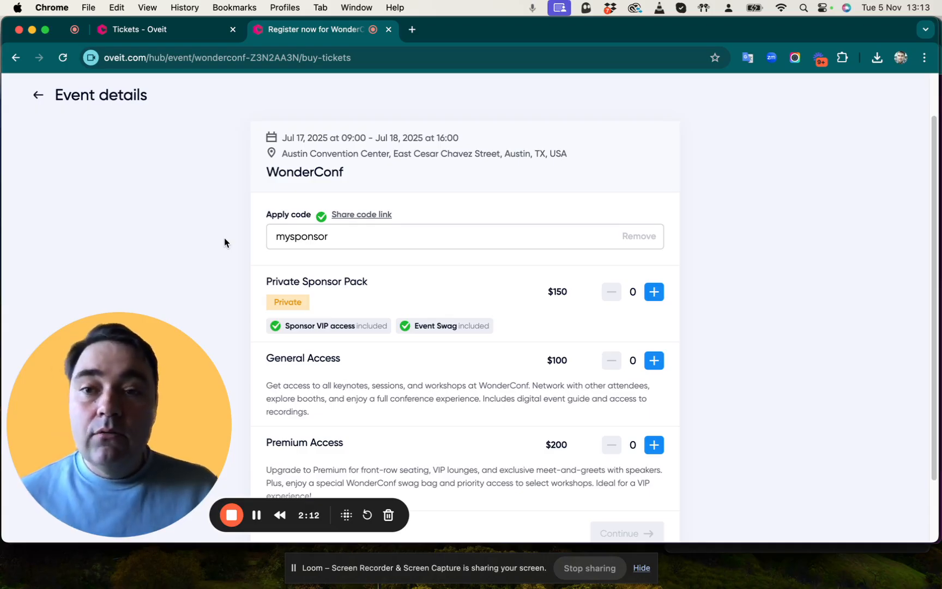
- Go back to the organizer's Oveit page, leave the ticket editor and start a new voucher in the Vouchers section
{"action": "left_click", "coordinate": [188, 34]}
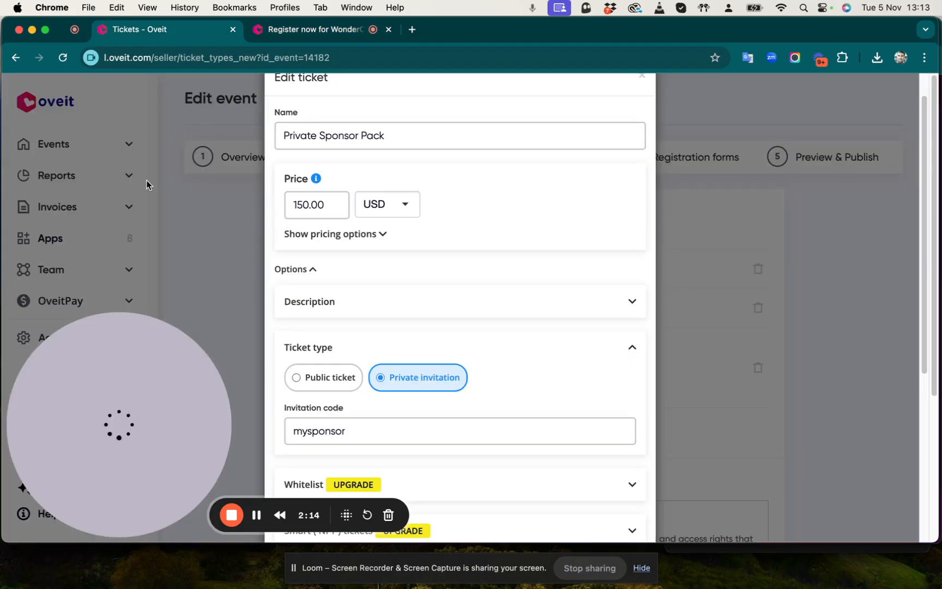
{"action": "left_click", "coordinate": [74, 145]}
{"action": "left_click", "coordinate": [106, 150]}
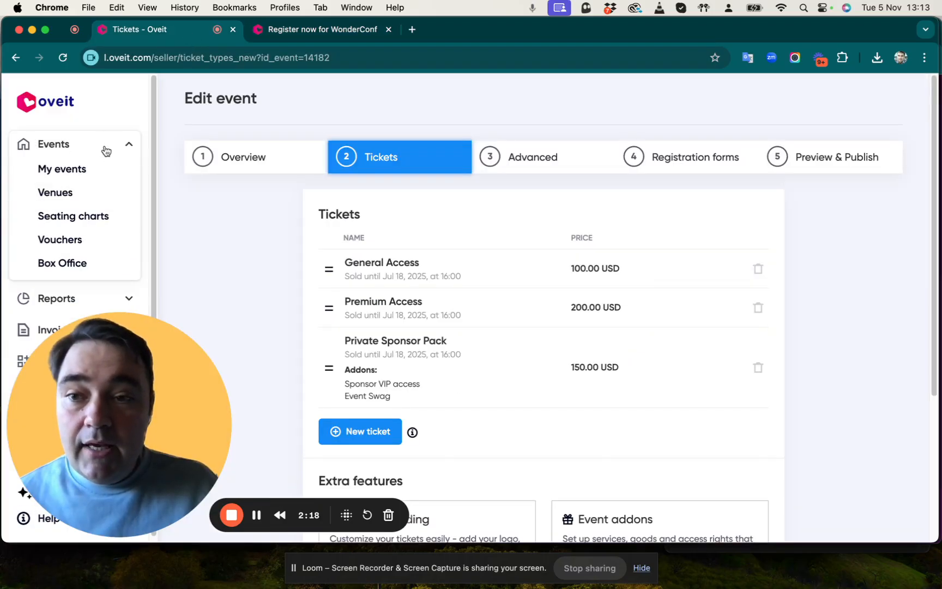
{"action": "left_click", "coordinate": [71, 244]}
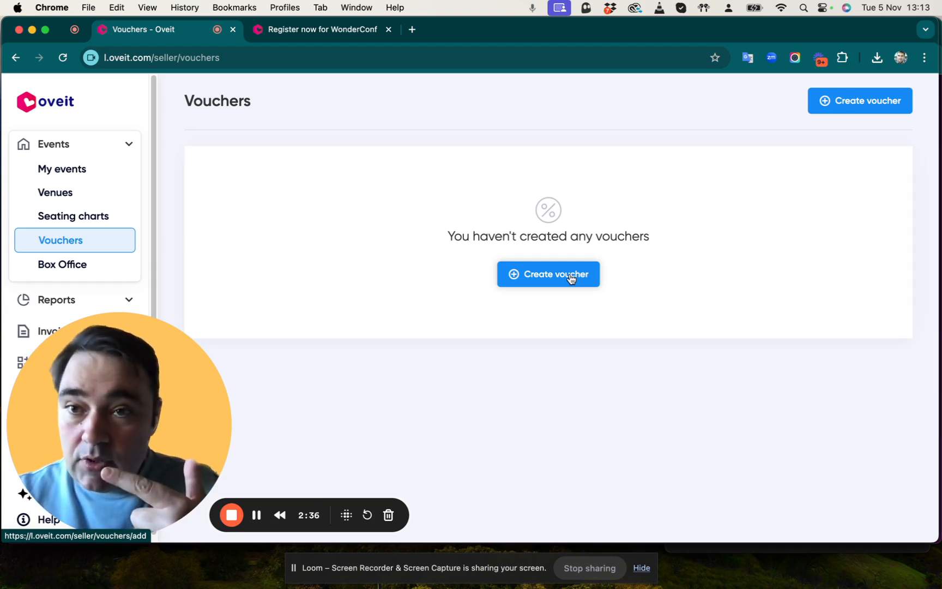
{"action": "left_click", "coordinate": [570, 278]}
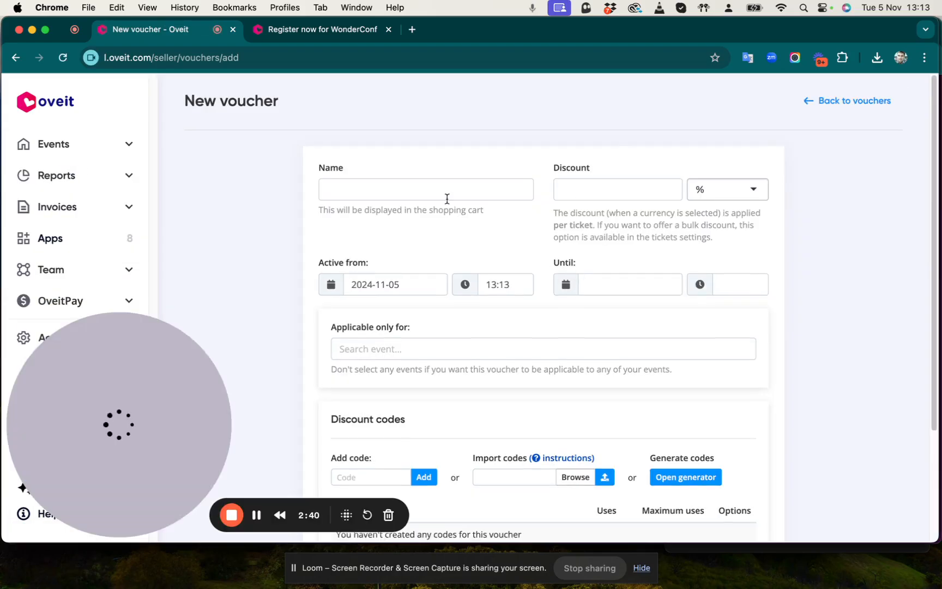
- Name the new voucher Sponsor Vouchers and set its discount to 50 USD
{"action": "left_click", "coordinate": [450, 189]}
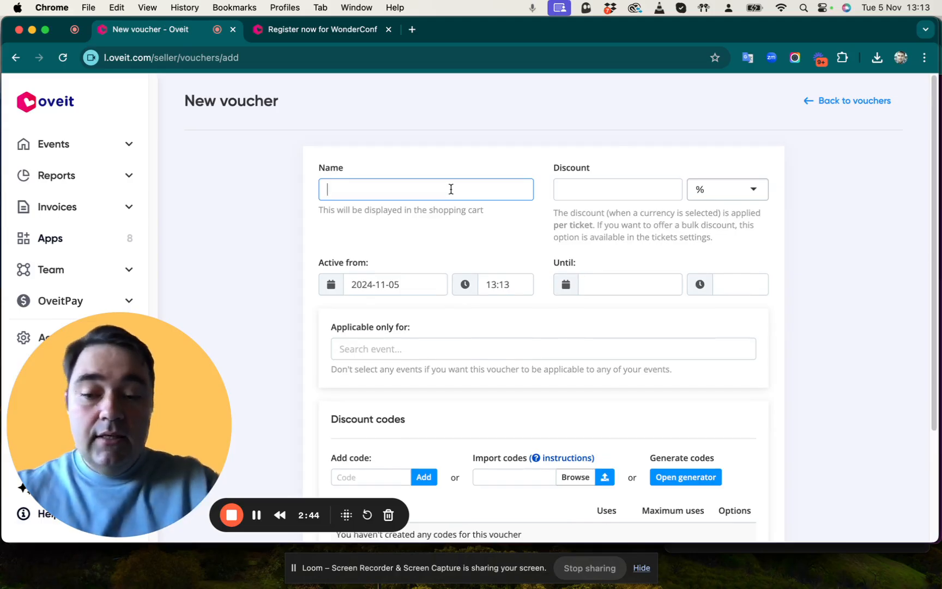
{"action": "type", "text": "Sponsor"}
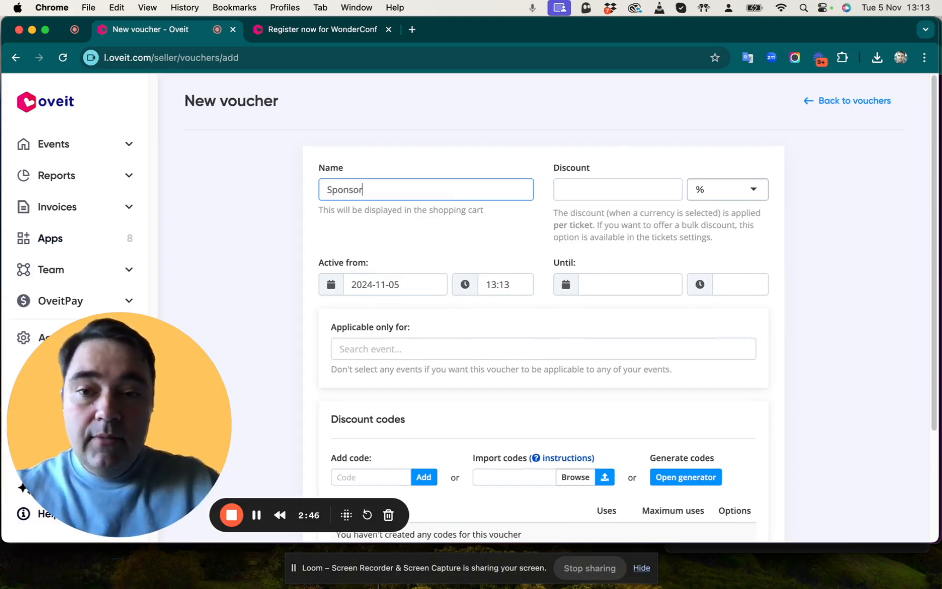
{"action": "type", "text": " Vouchers"}
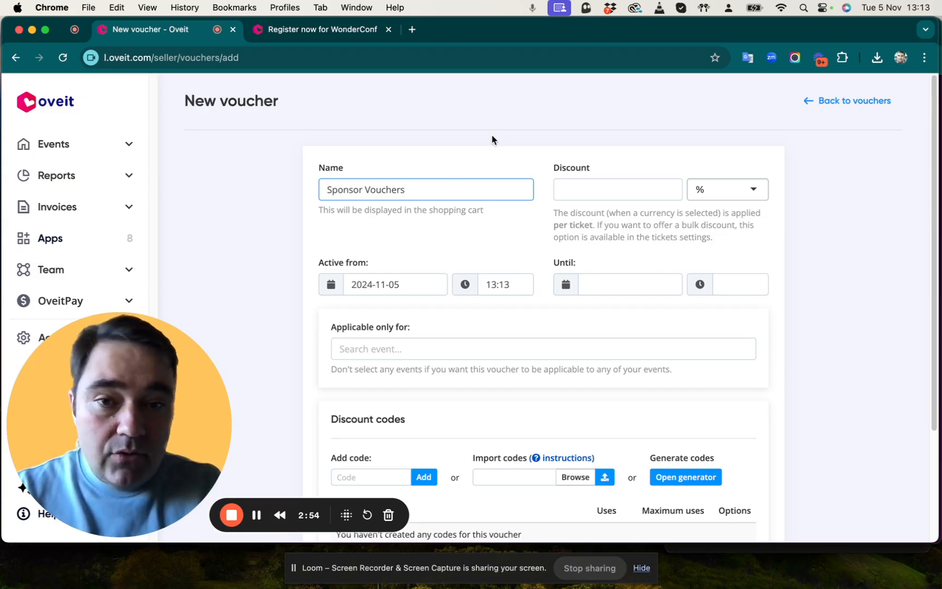
{"action": "left_click", "coordinate": [609, 191]}
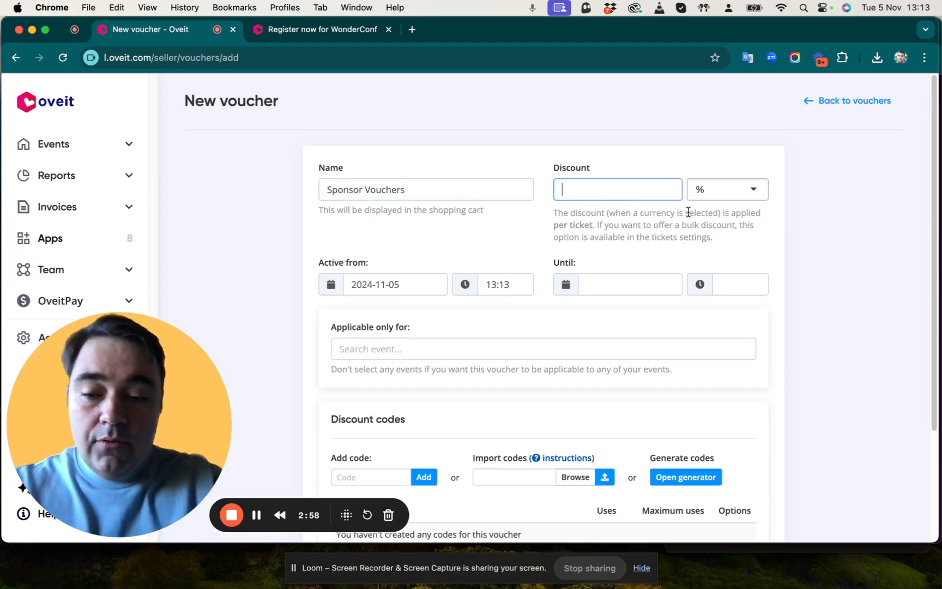
{"action": "type", "text": "50"}
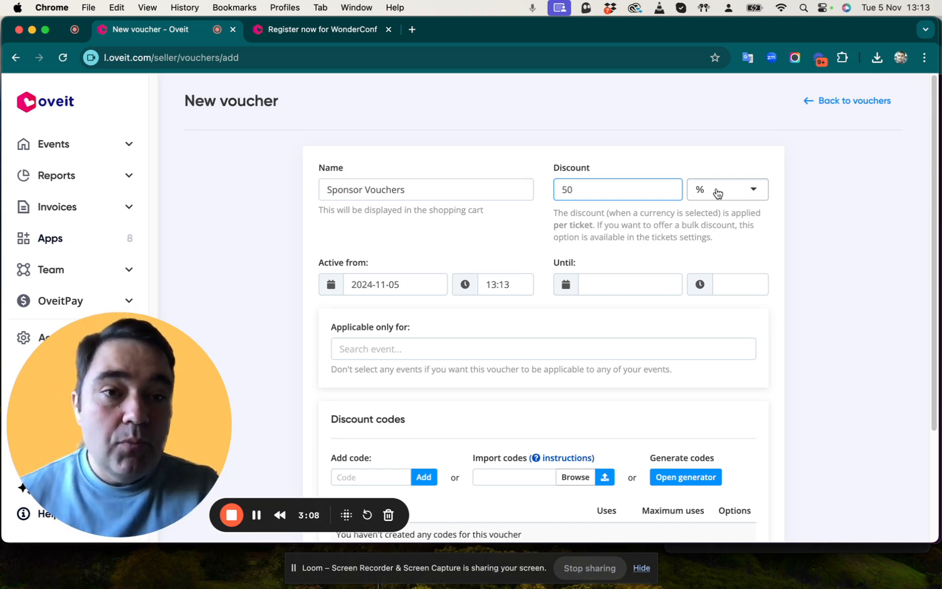
{"action": "left_click", "coordinate": [718, 193]}
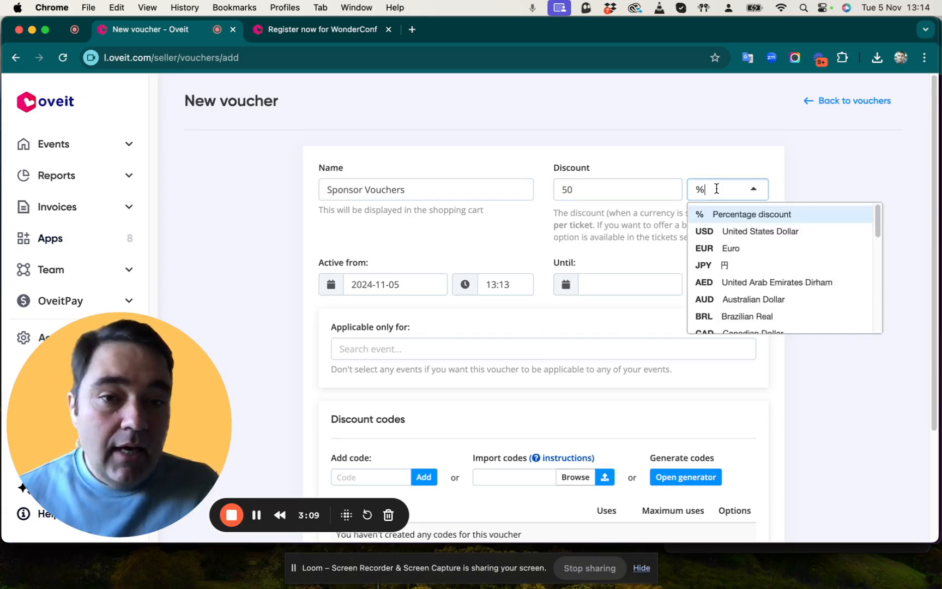
{"action": "left_click", "coordinate": [725, 232]}
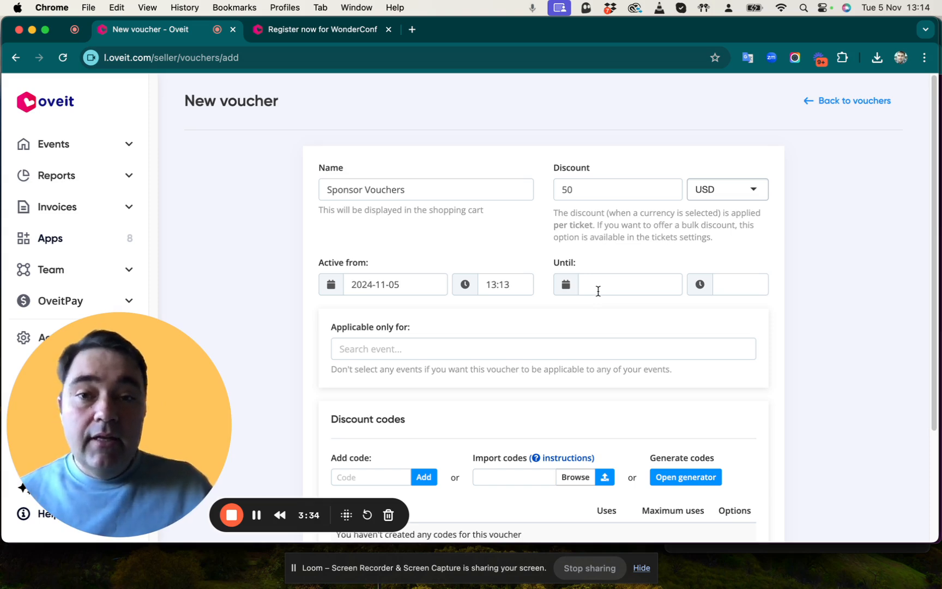
- Find the WonderConf event and restrict the voucher to its Private Sponsor Pack ticket
{"action": "left_click", "coordinate": [425, 349]}
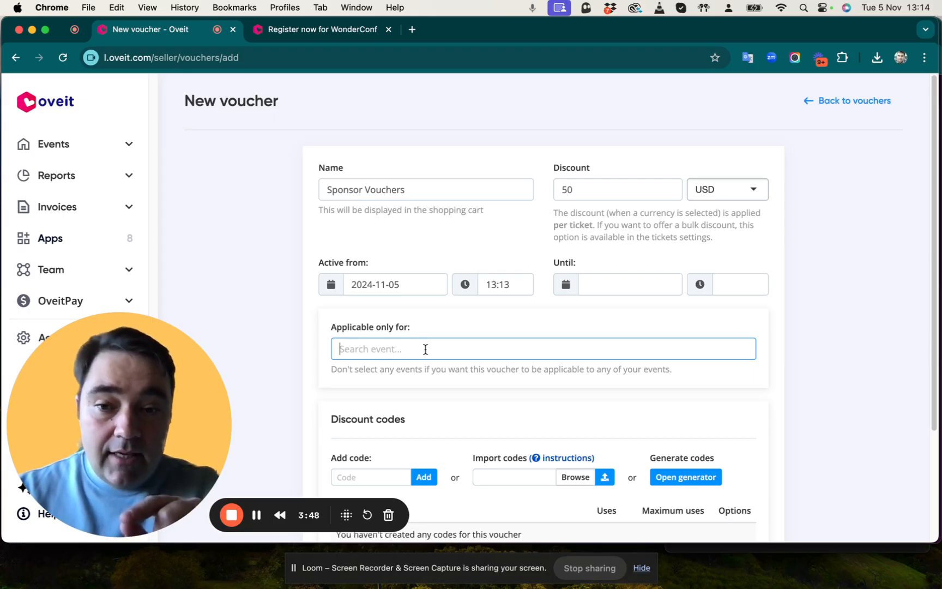
{"action": "type", "text": "wonder"}
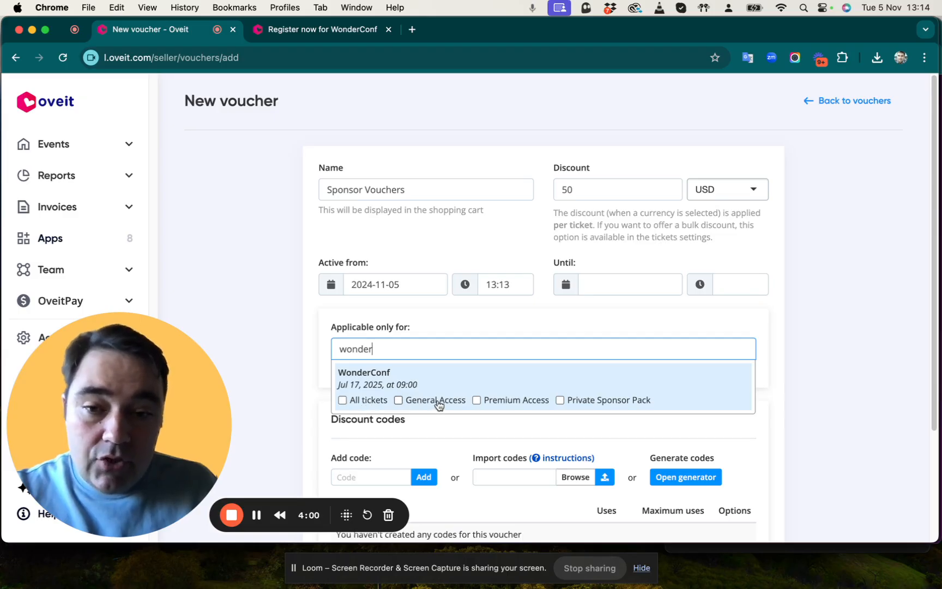
{"action": "left_click", "coordinate": [583, 401]}
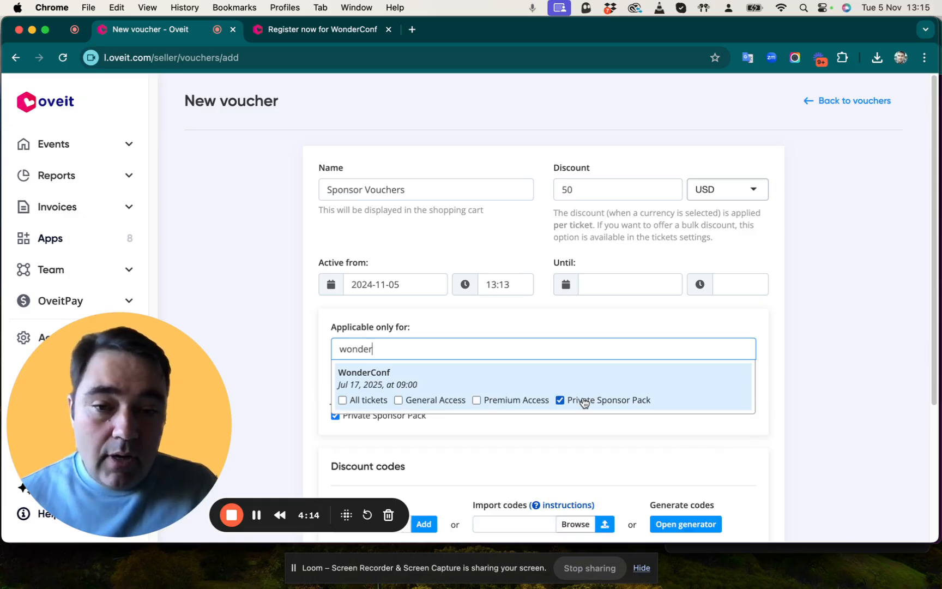
{"action": "left_click", "coordinate": [843, 378]}
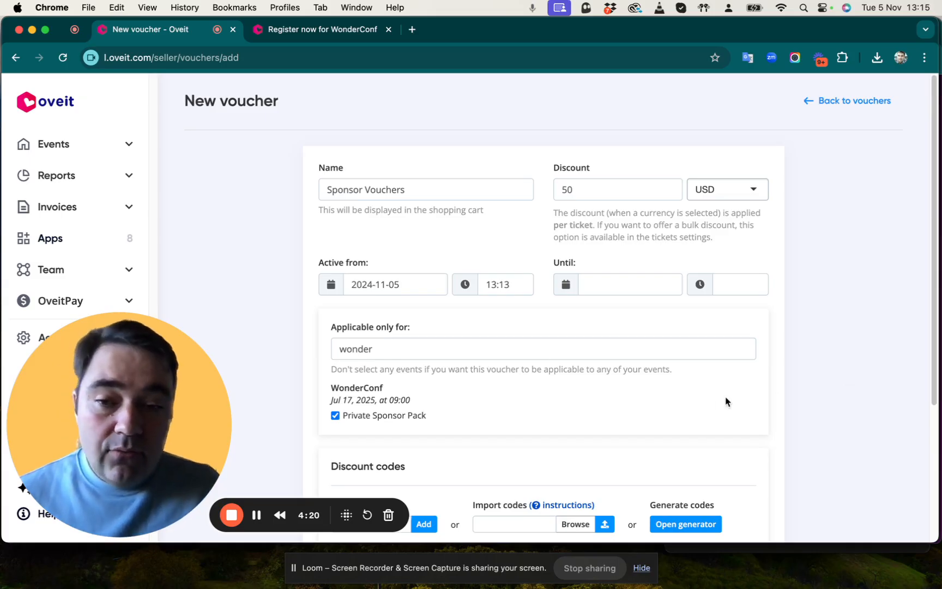
{"action": "scroll", "coordinate": [533, 399], "scroll_direction": "down", "scroll_amount": 5}
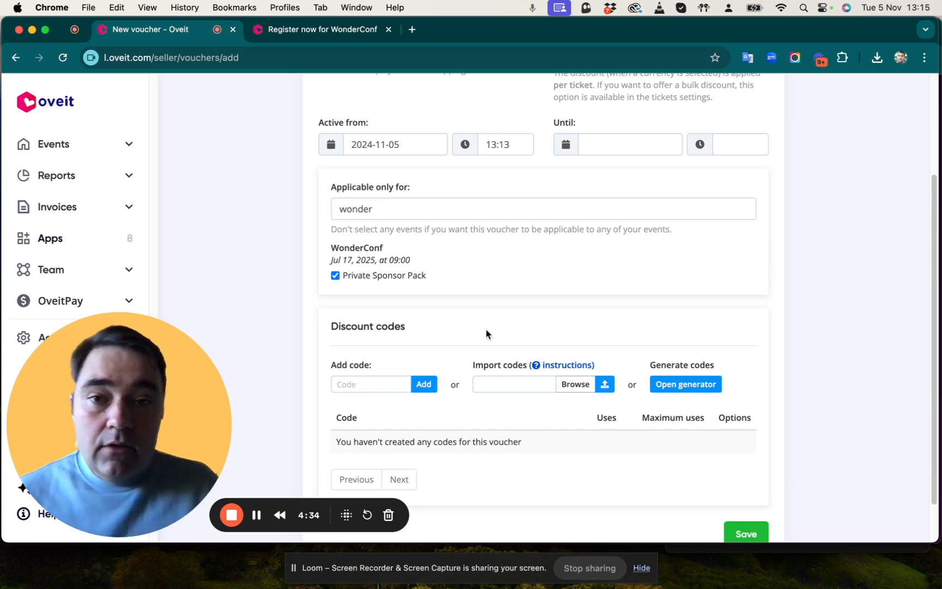
{"action": "scroll", "coordinate": [486, 327], "scroll_direction": "up", "scroll_amount": 5}
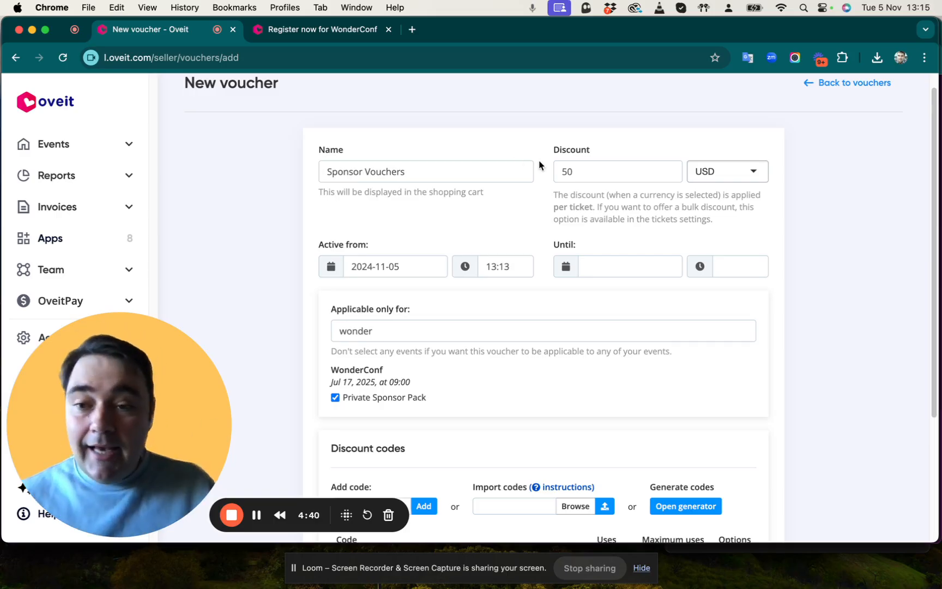
- Add the discount code sponsor50usd to the new voucher
{"action": "scroll", "coordinate": [552, 183], "scroll_direction": "down", "scroll_amount": 5}
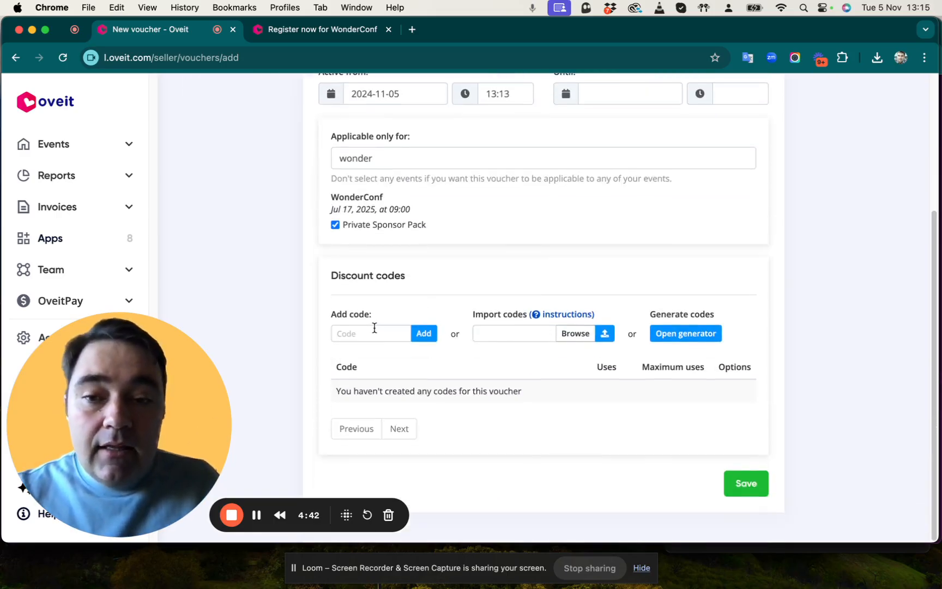
{"action": "left_click", "coordinate": [370, 333]}
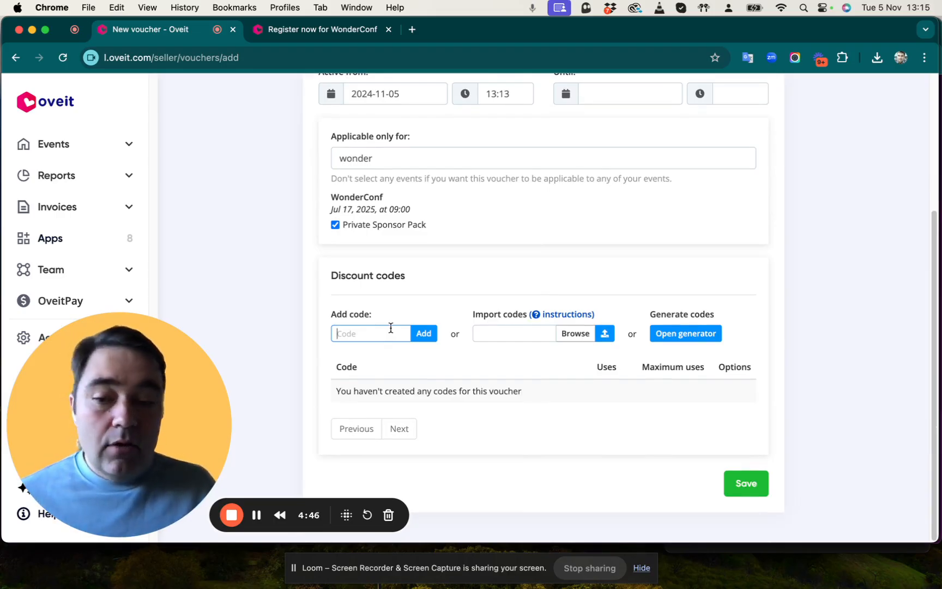
{"action": "type", "text": "sponsor"}
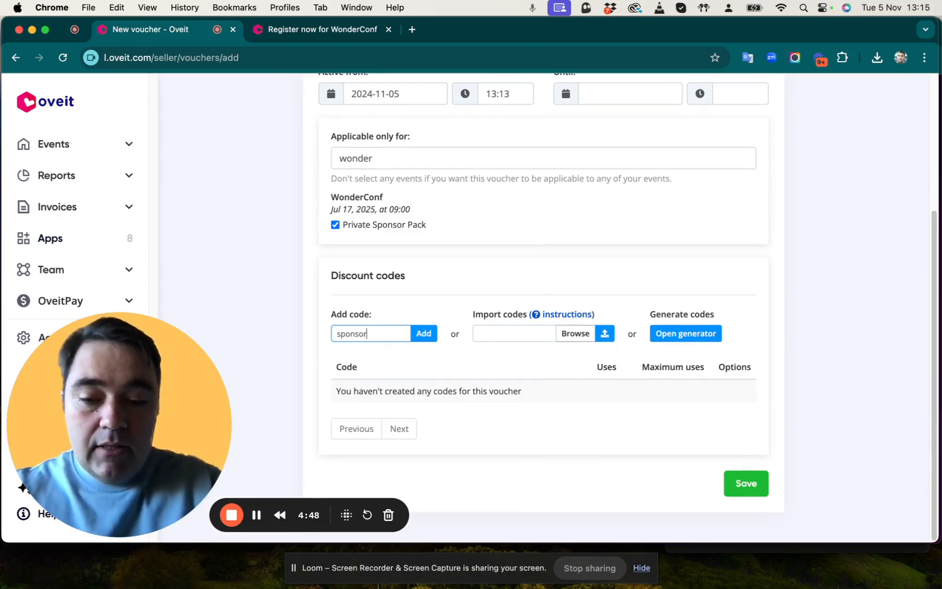
{"action": "type", "text": "50"}
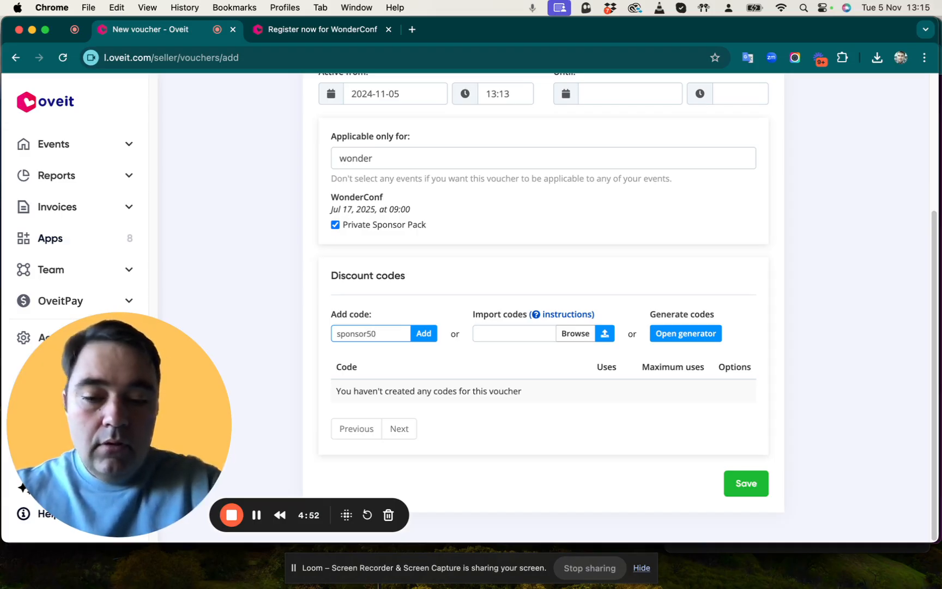
{"action": "type", "text": "usd"}
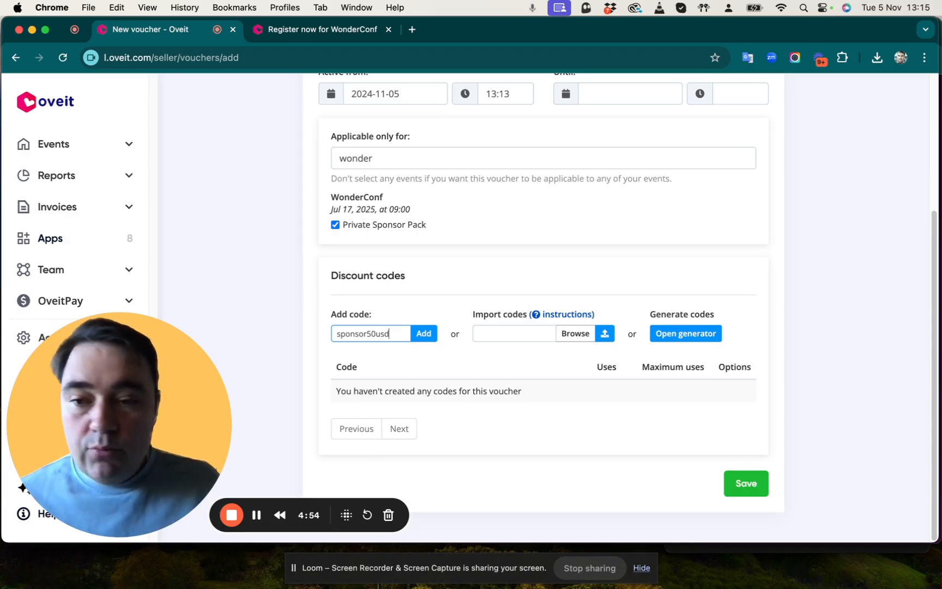
{"action": "left_click", "coordinate": [425, 333]}
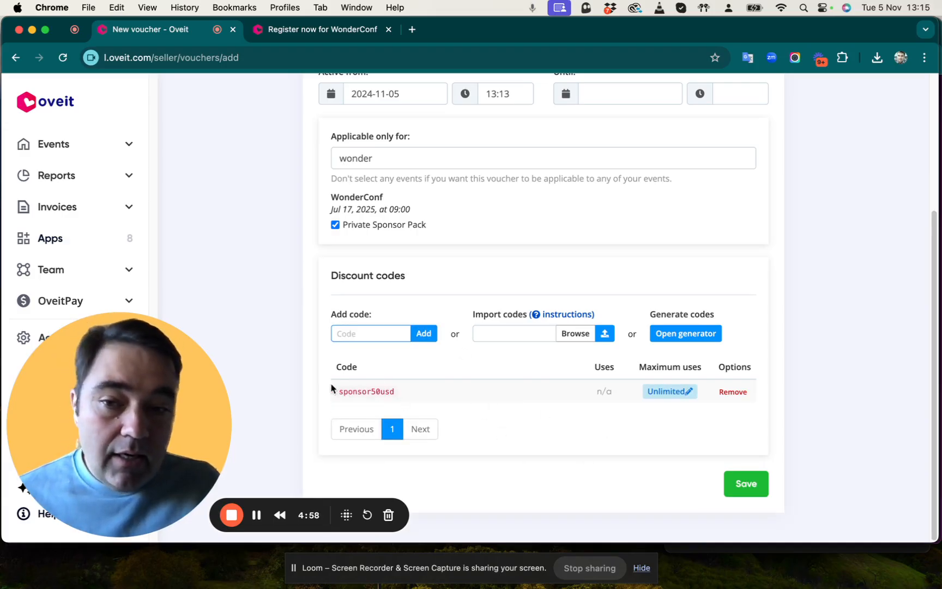
- Limit the sponsor50usd code to a maximum of 5 uses
{"action": "left_click", "coordinate": [677, 393]}
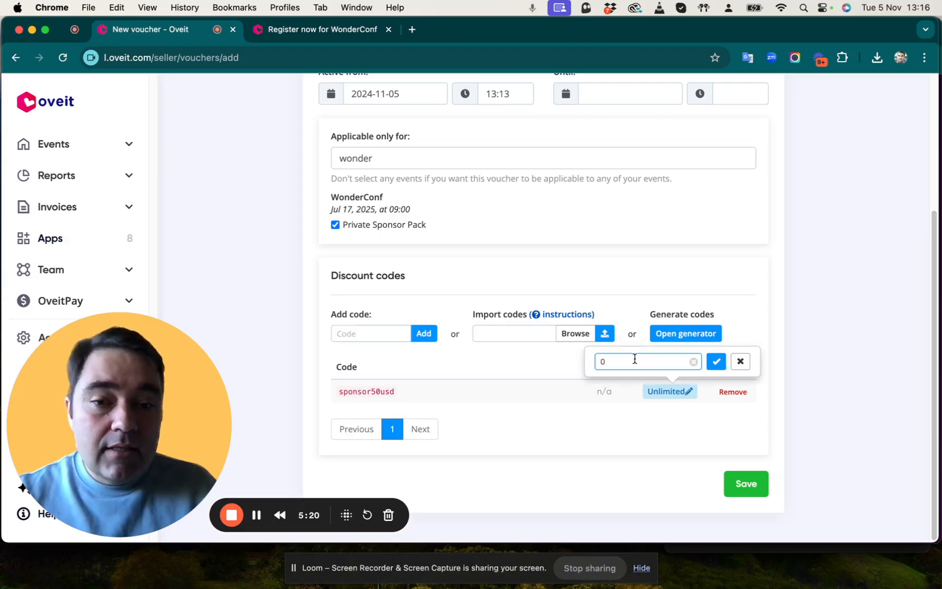
{"action": "left_click", "coordinate": [571, 362]}
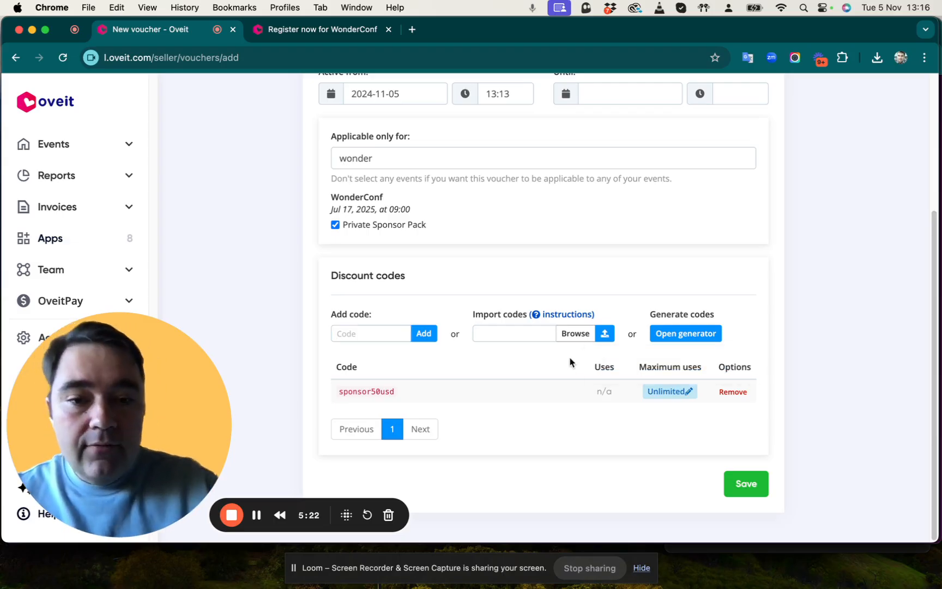
{"action": "left_click", "coordinate": [683, 391]}
{"action": "double_click", "coordinate": [599, 361]}
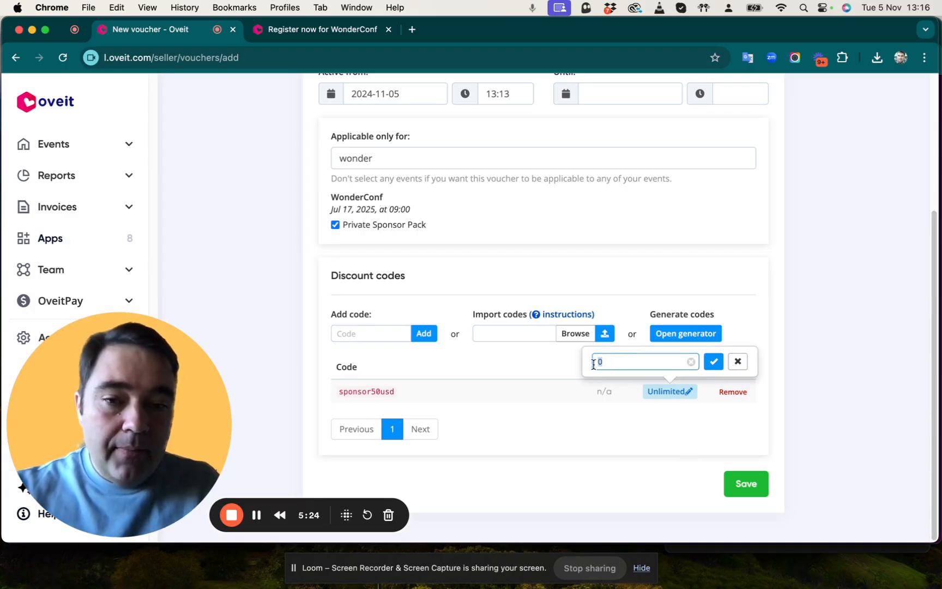
{"action": "type", "text": "5"}
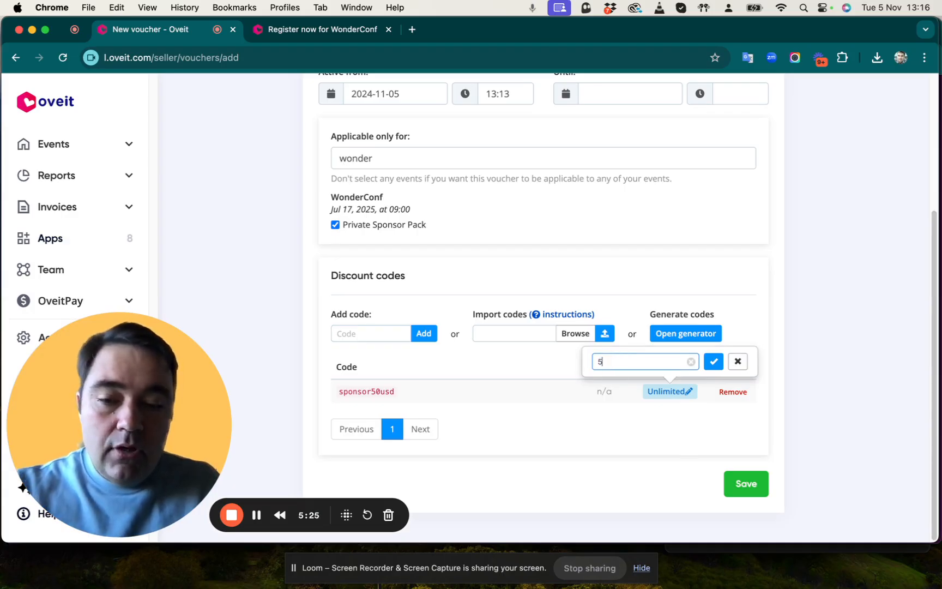
{"action": "left_click", "coordinate": [713, 362]}
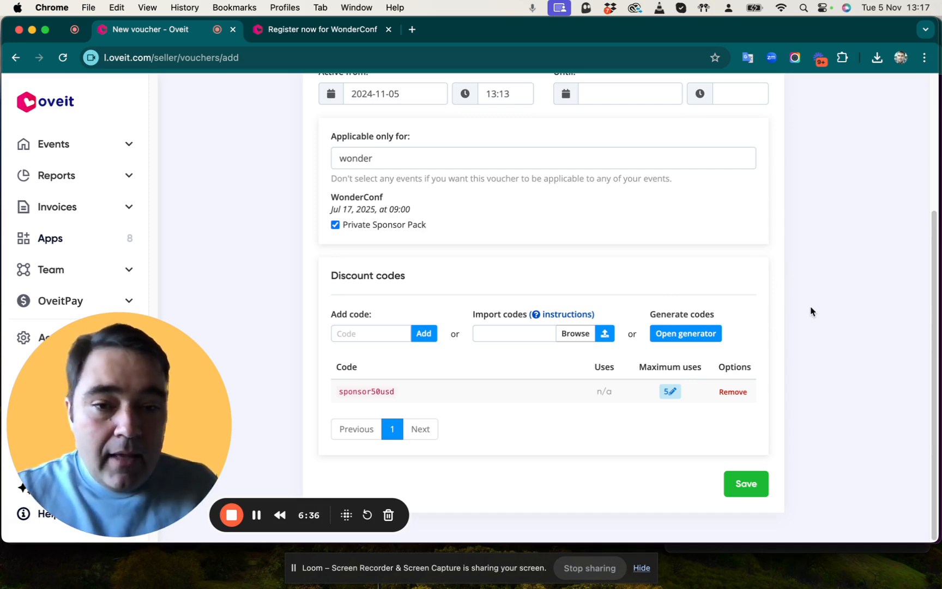
- Open the code generator and enter 500 as the number of codes, with MKING as the code prefix
{"action": "left_click", "coordinate": [703, 333]}
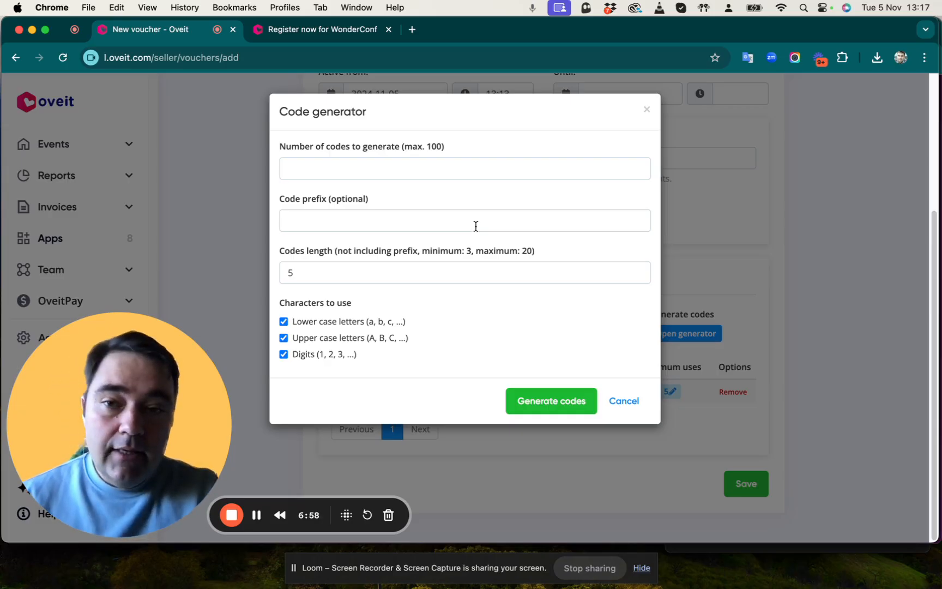
{"action": "left_click", "coordinate": [408, 172]}
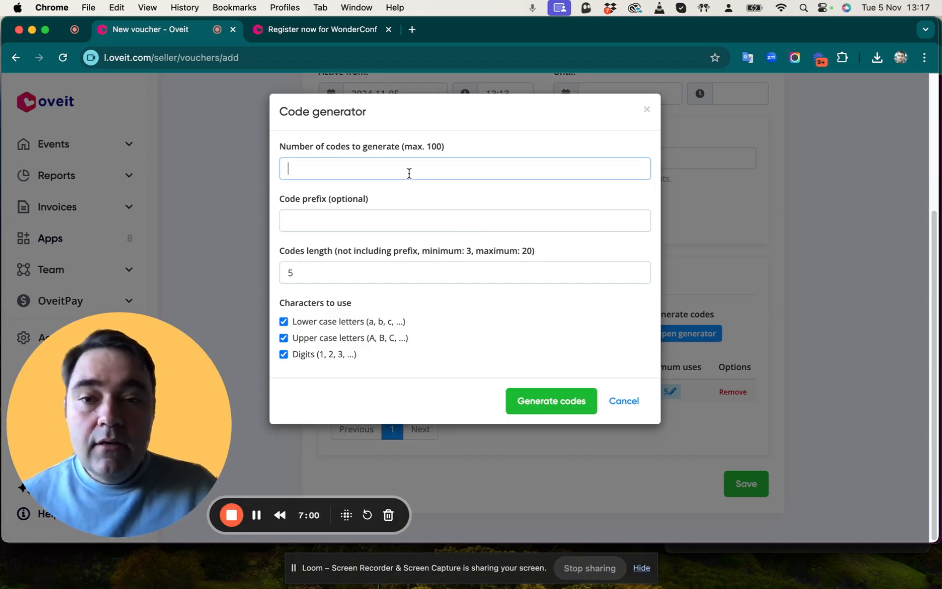
{"action": "type", "text": "500"}
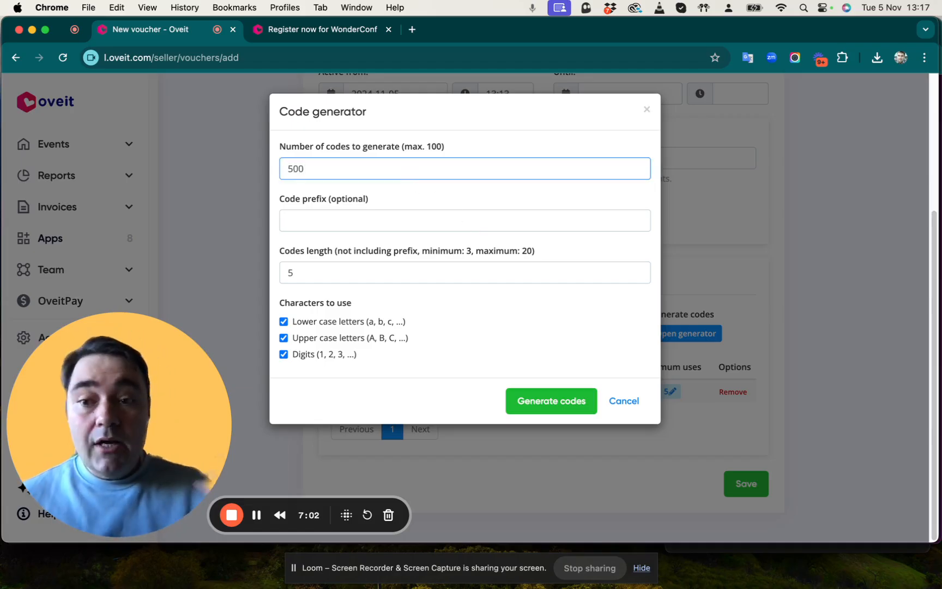
{"action": "left_click", "coordinate": [418, 215]}
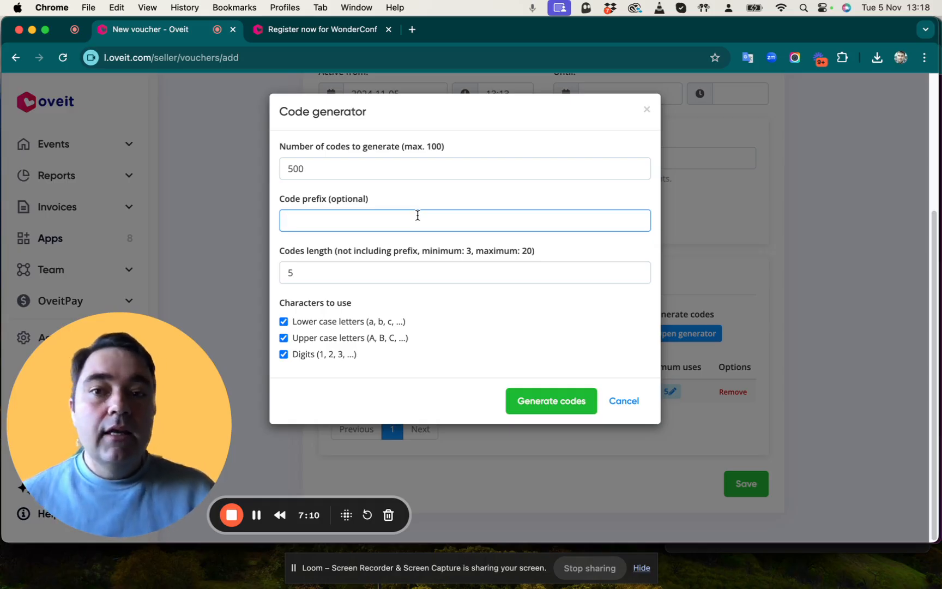
{"action": "type", "text": "MK"}
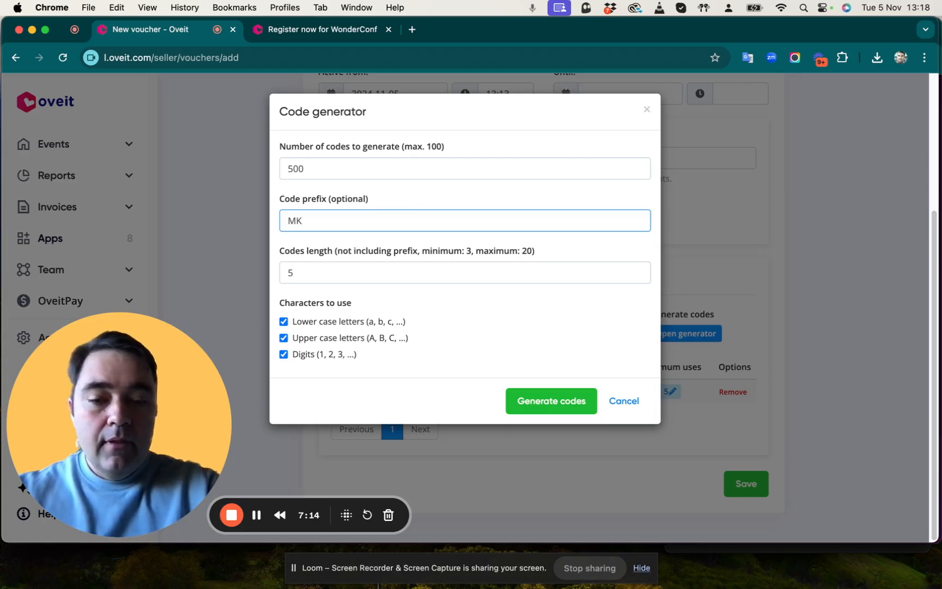
{"action": "type", "text": "ING"}
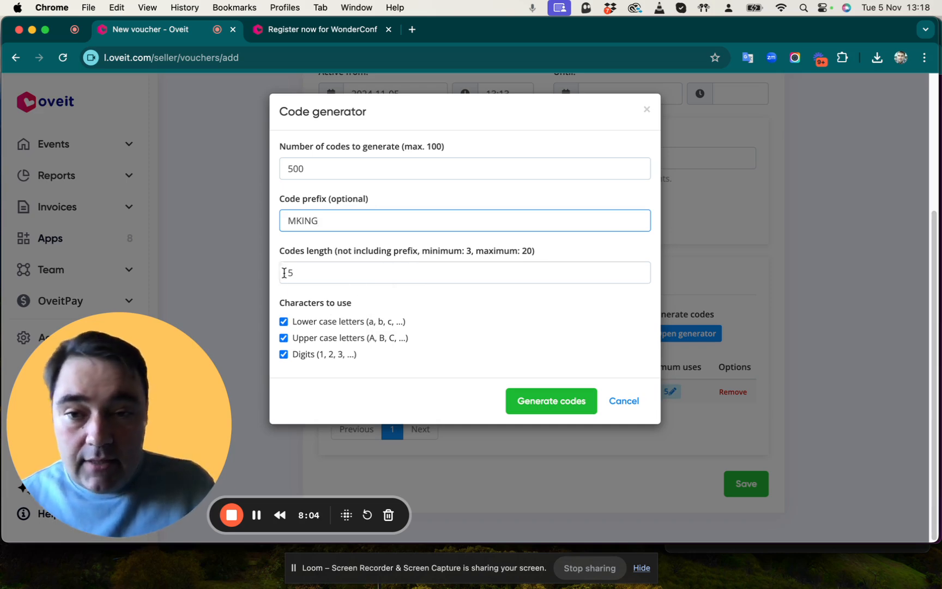
- Change the number of codes to generate to 10 and allow only upper case letters and digits
{"action": "left_click_drag", "start_coordinate": [285, 272], "coordinate": [406, 268]}
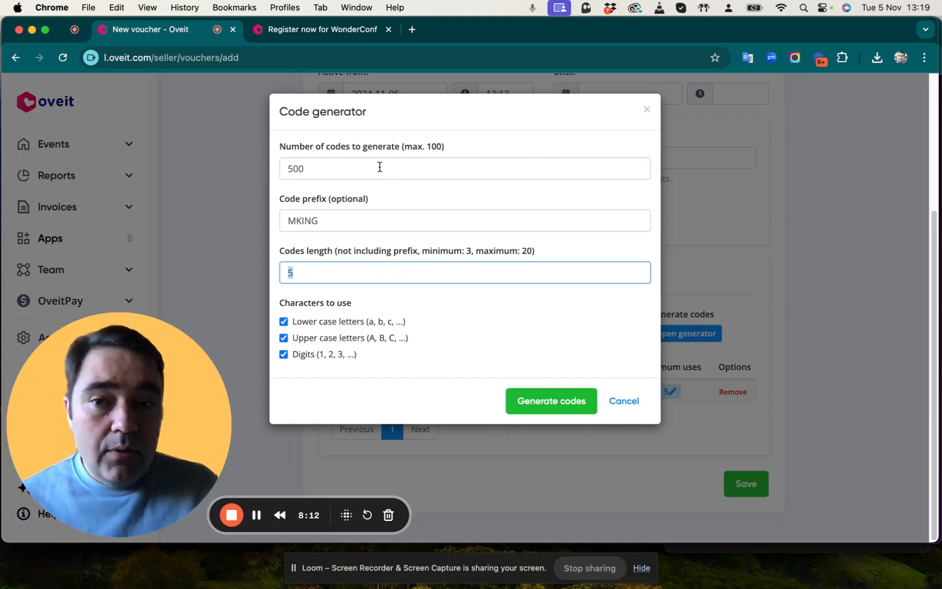
{"action": "left_click_drag", "start_coordinate": [379, 167], "coordinate": [279, 158]}
{"action": "type", "text": "10"}
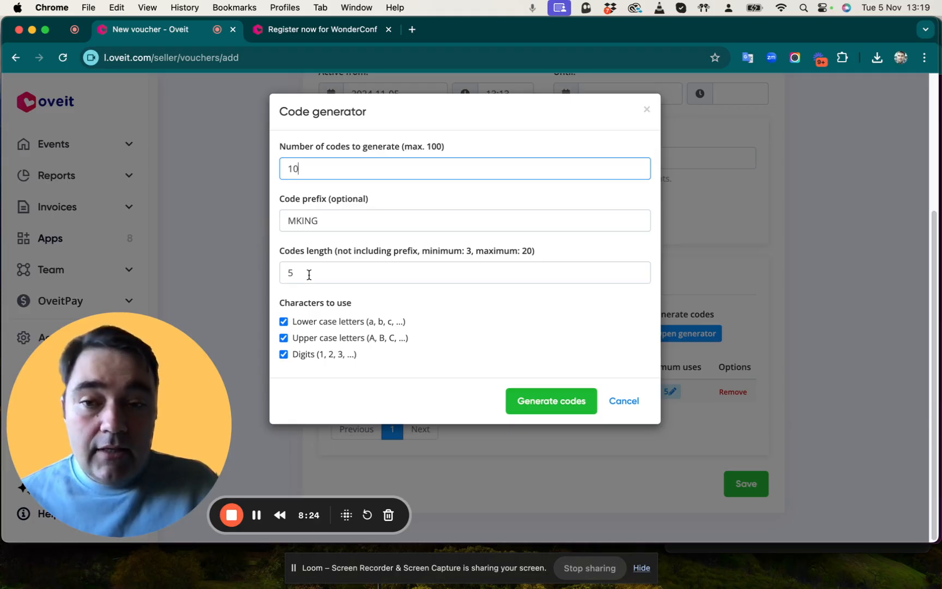
{"action": "left_click", "coordinate": [321, 341]}
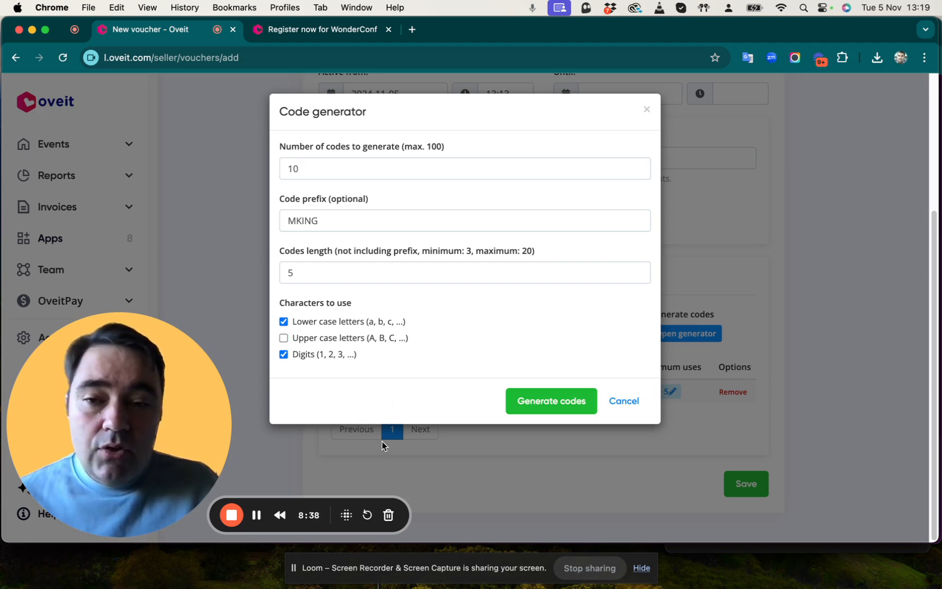
{"action": "left_click", "coordinate": [317, 323]}
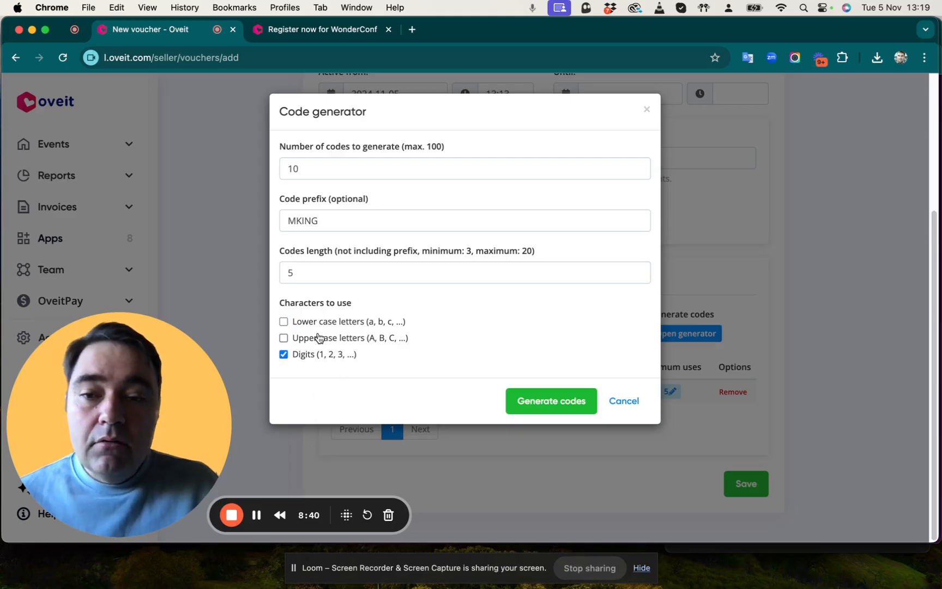
{"action": "left_click", "coordinate": [314, 338]}
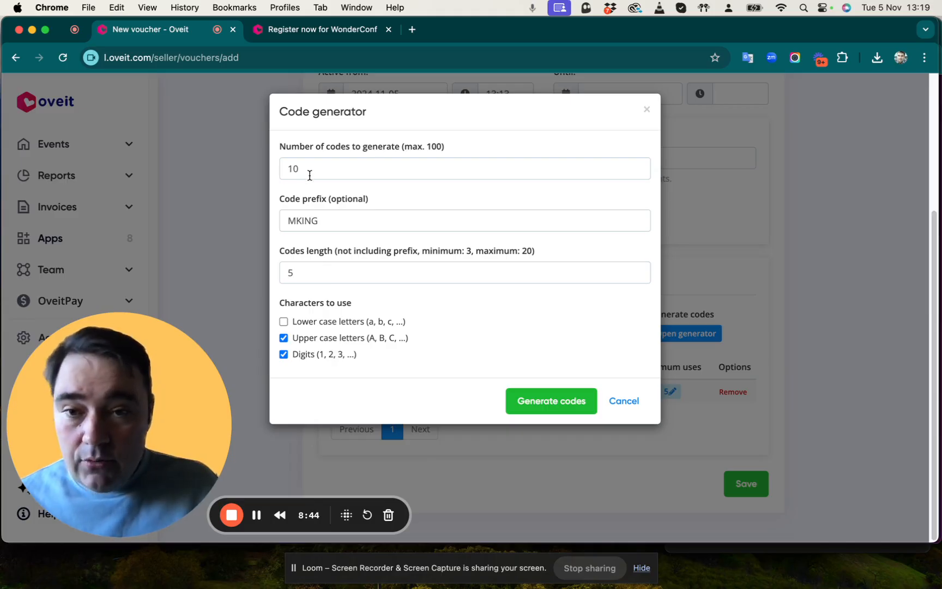
- Generate the codes with the MKING prefix and a code length of 5
{"action": "left_click", "coordinate": [325, 220]}
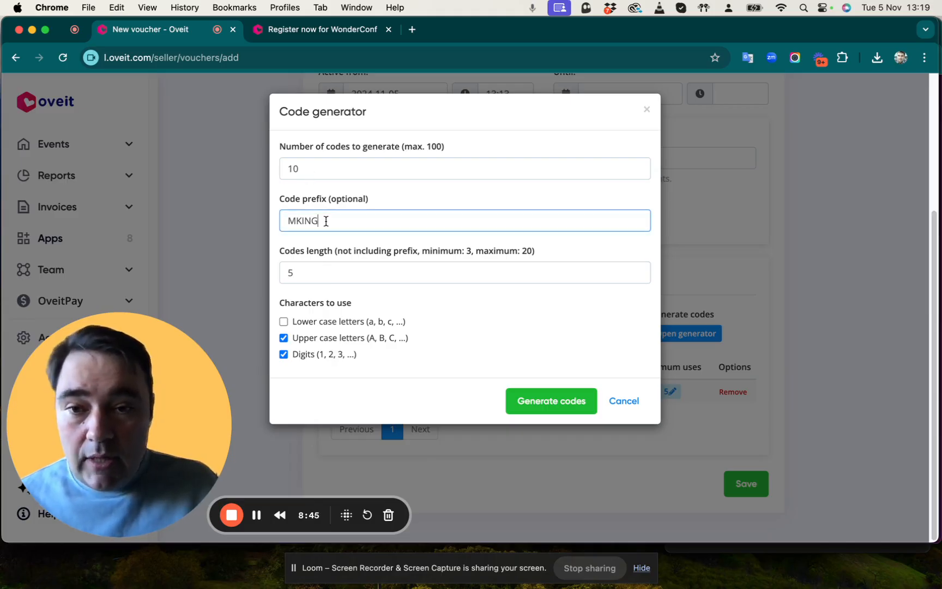
{"action": "left_click", "coordinate": [321, 271]}
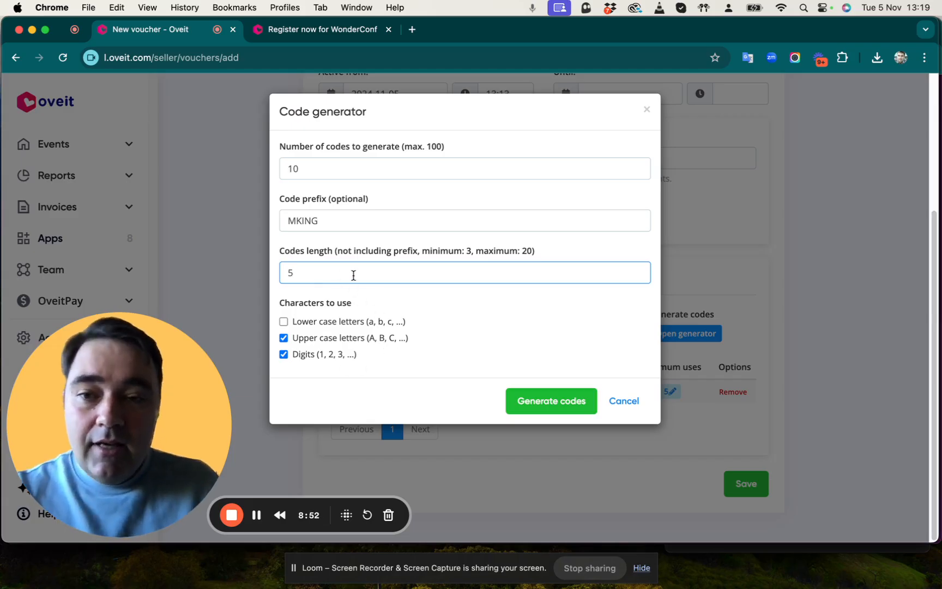
{"action": "left_click", "coordinate": [551, 402]}
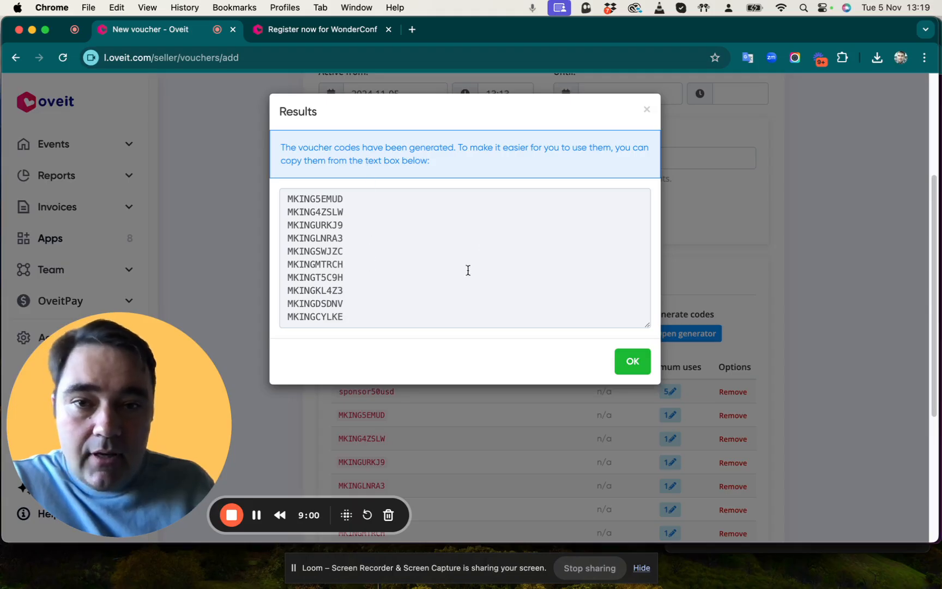
- Select the whole list of generated codes, dismiss the results and save the voucher
{"action": "left_click", "coordinate": [354, 206]}
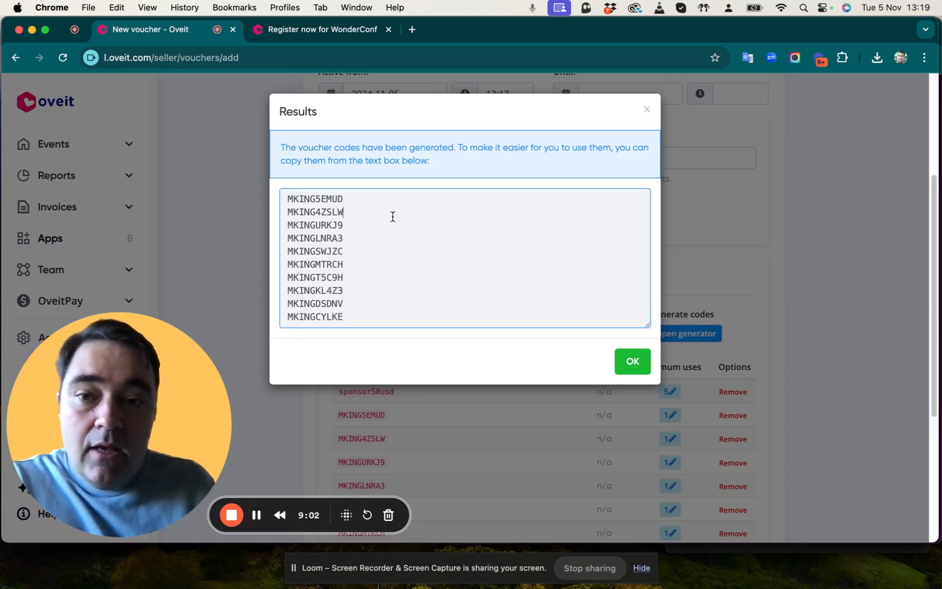
{"action": "key", "text": "super+a"}
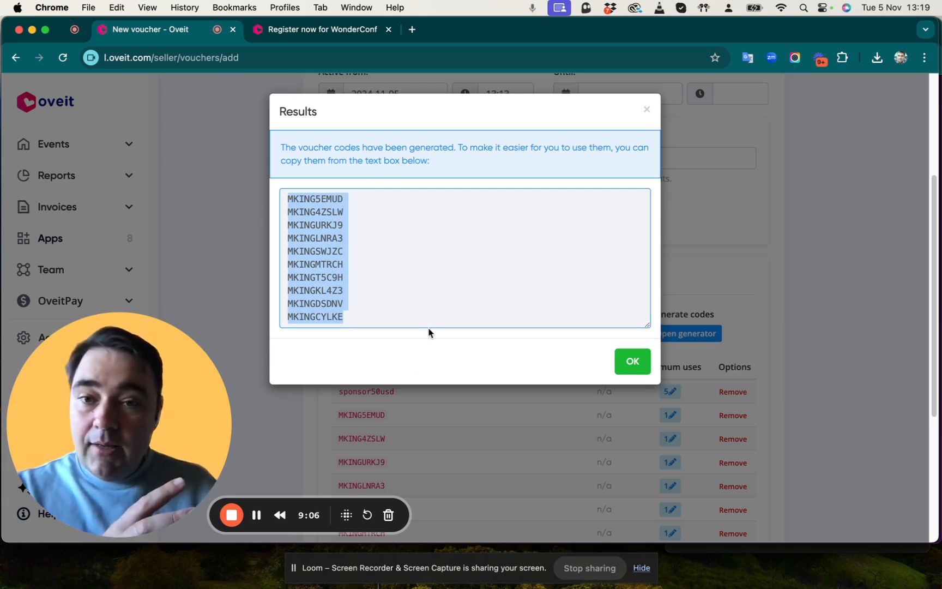
{"action": "left_click", "coordinate": [625, 363]}
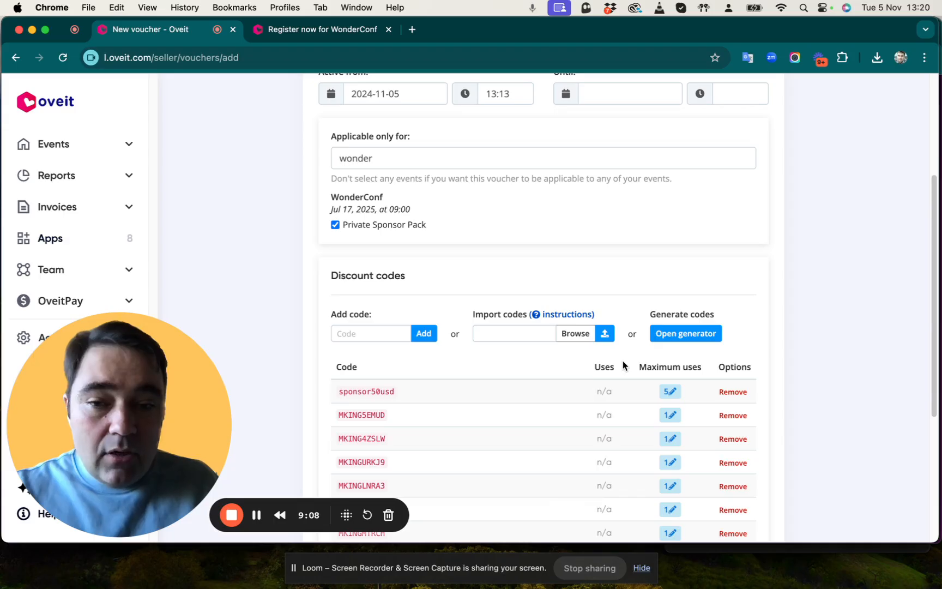
{"action": "scroll", "coordinate": [491, 306], "scroll_direction": "down", "scroll_amount": 5}
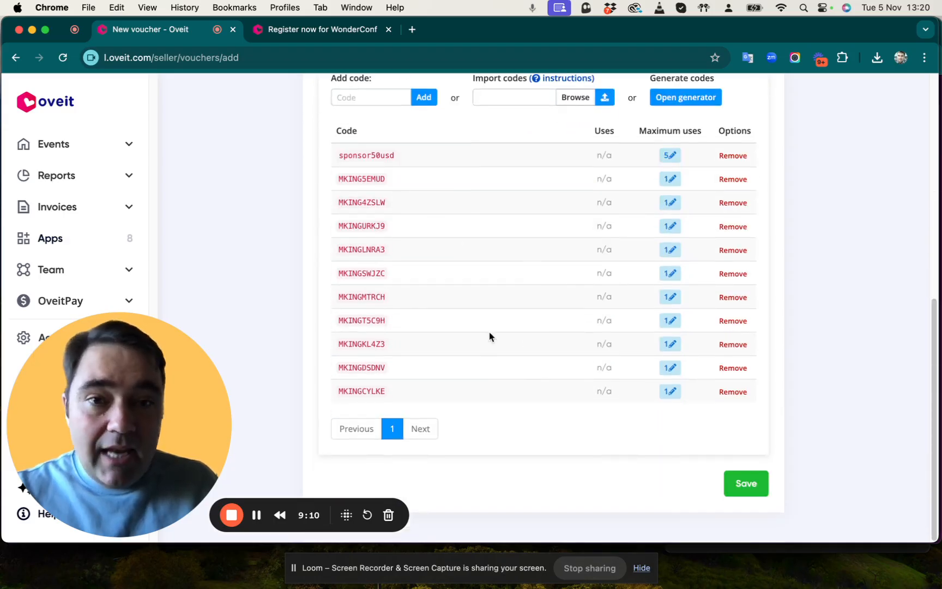
{"action": "left_click", "coordinate": [753, 488]}
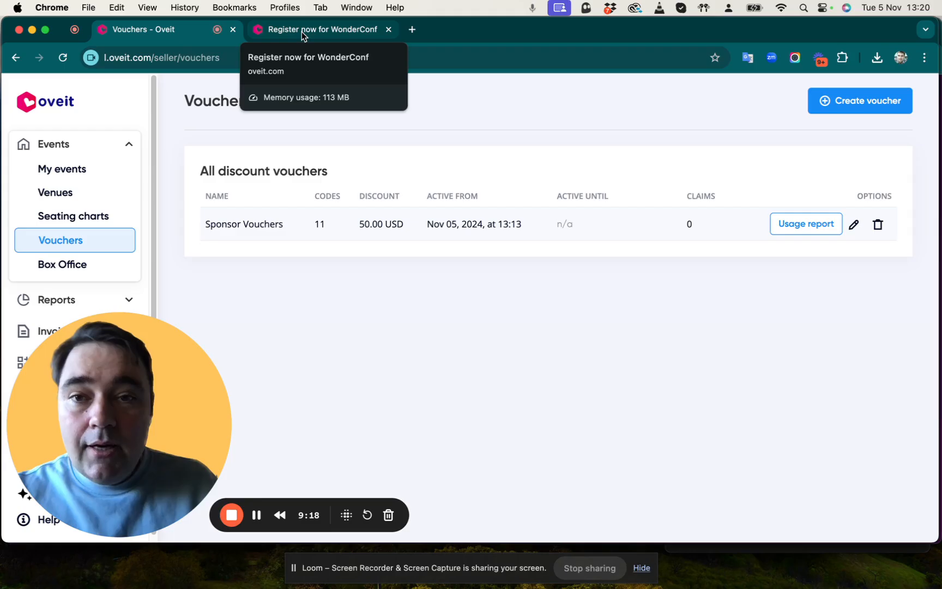
{"action": "left_click", "coordinate": [302, 32]}
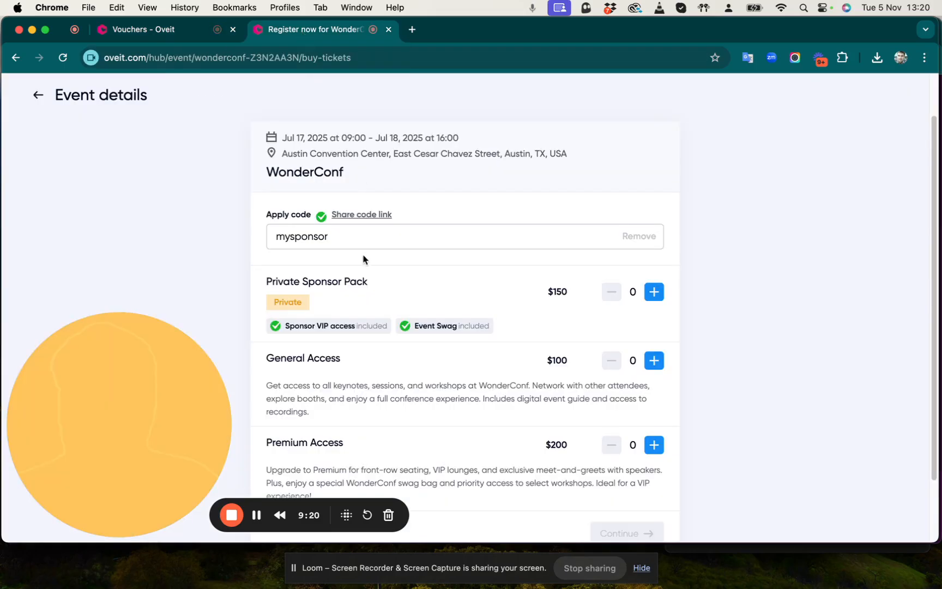
{"action": "left_click", "coordinate": [373, 236]}
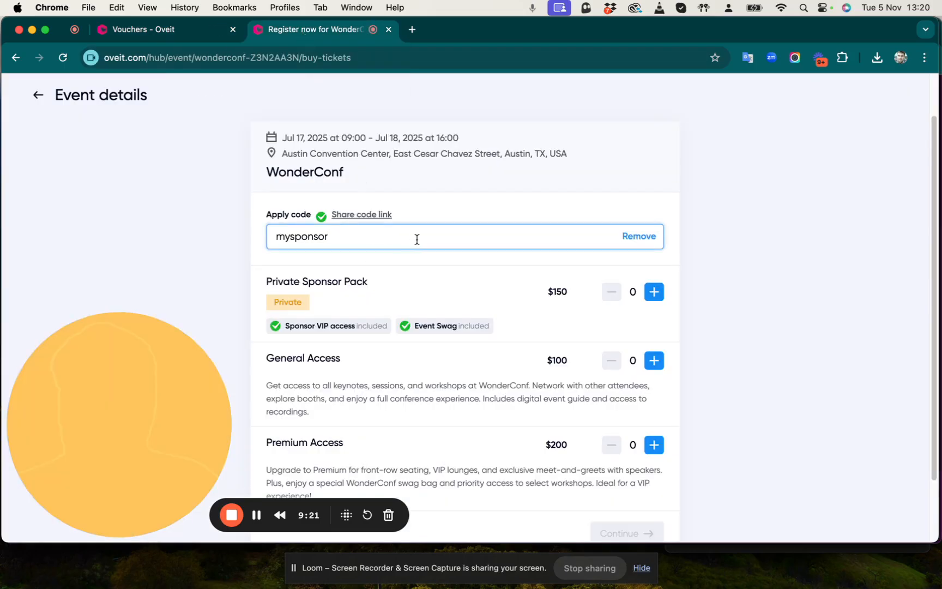
{"action": "left_click", "coordinate": [160, 29]}
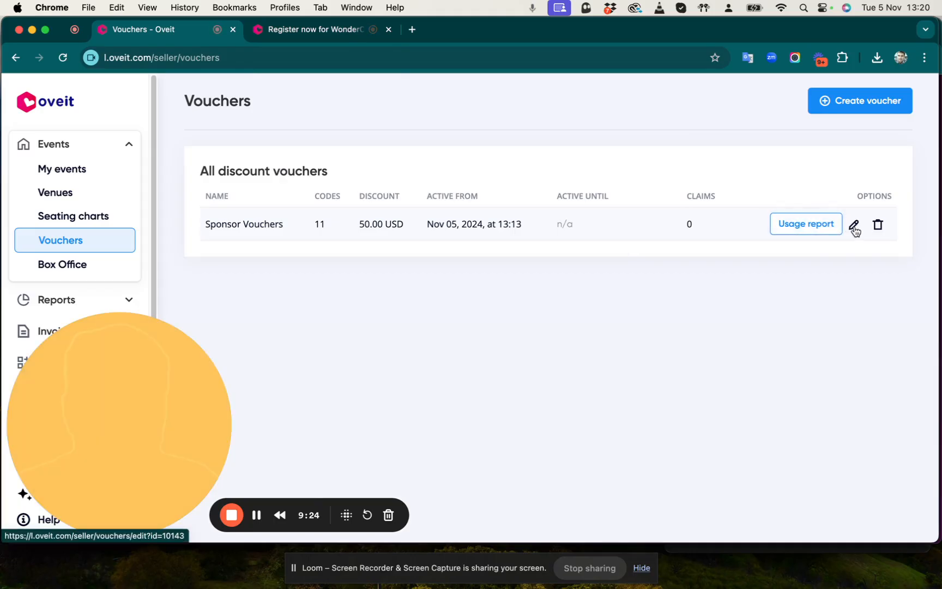
- Open the Sponsor Vouchers voucher for editing and select its sponsor50usd code text
{"action": "left_click", "coordinate": [853, 226]}
{"action": "scroll", "coordinate": [361, 237], "scroll_direction": "down", "scroll_amount": 10}
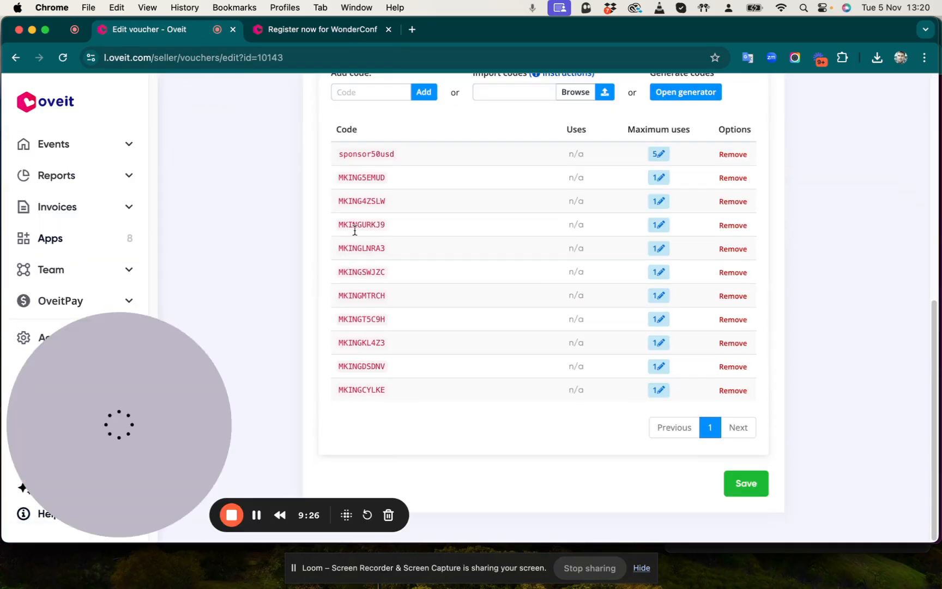
{"action": "double_click", "coordinate": [367, 153]}
{"action": "key", "text": "super+c"}
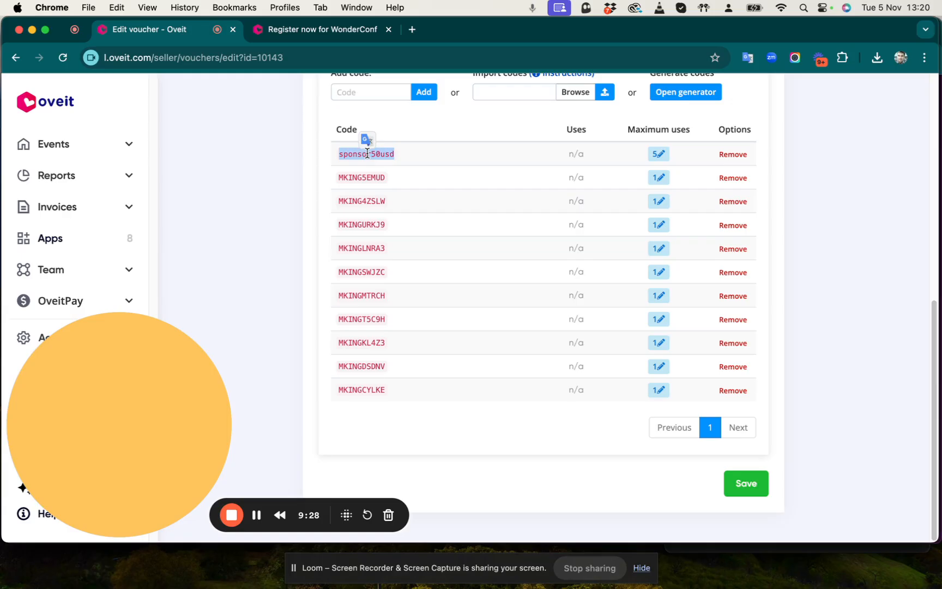
- Add sponsor50usd after mysponsor in the WonderConf registration page's code field, separated by a comma without a space
{"action": "left_click", "coordinate": [307, 32]}
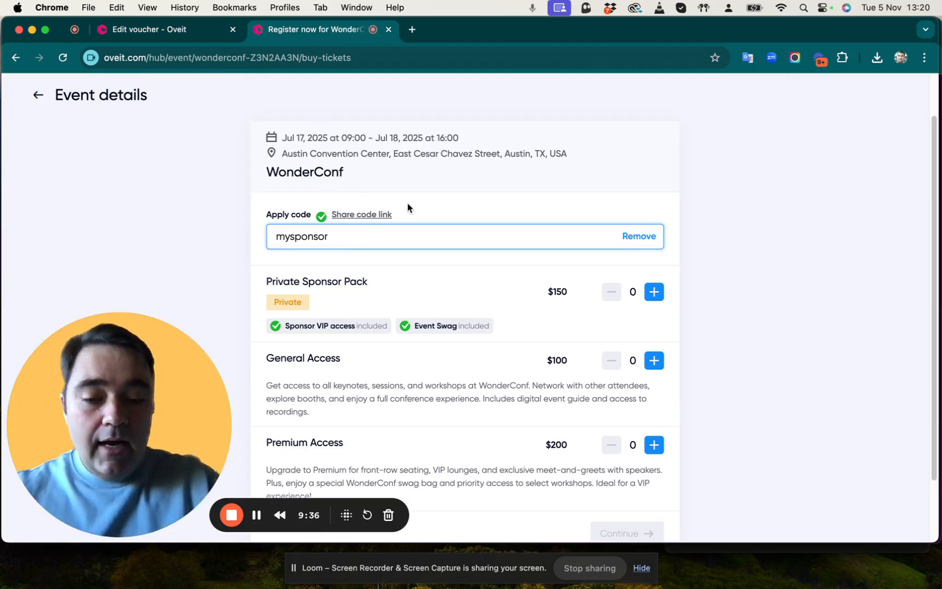
{"action": "type", "text": ","}
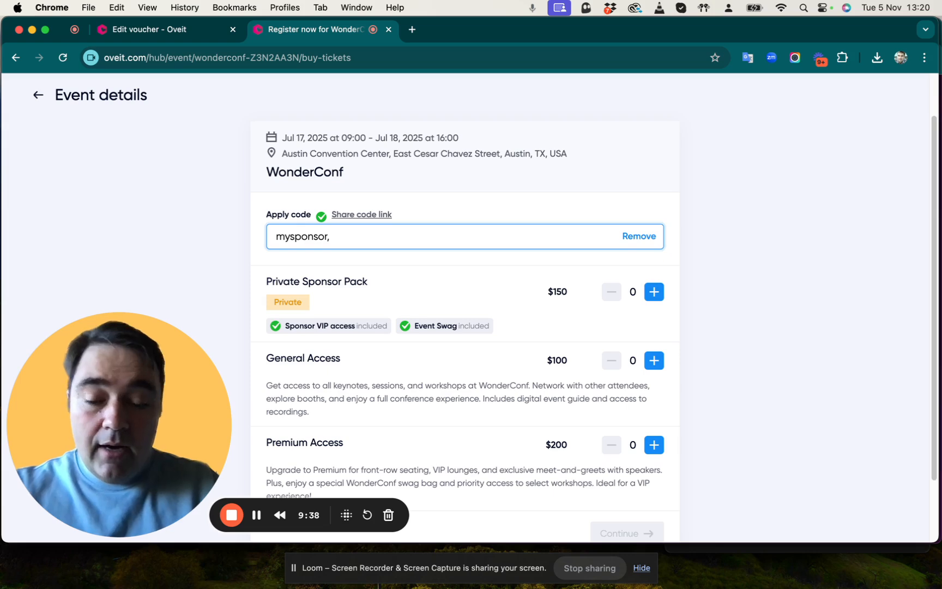
{"action": "key", "text": "super+v"}
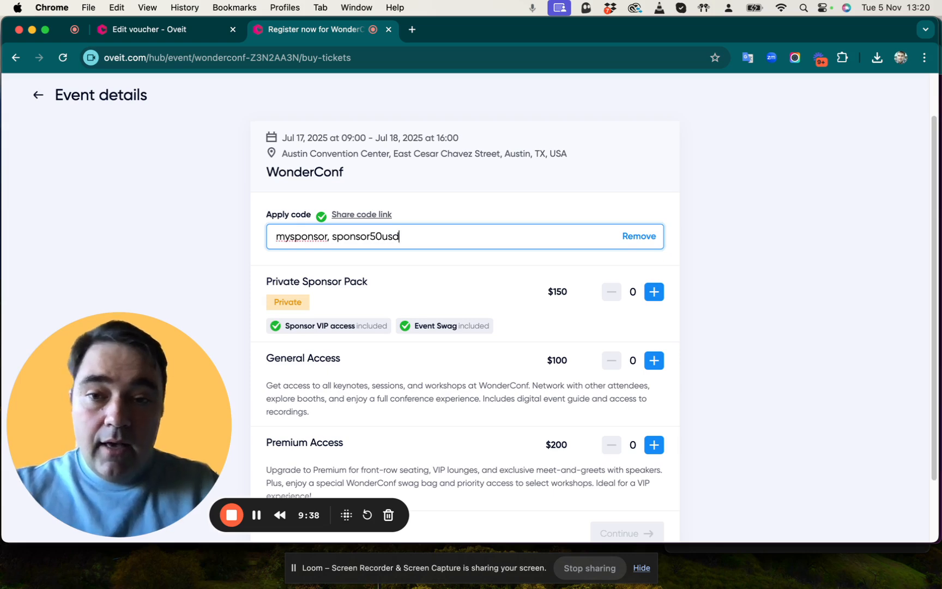
{"action": "left_click", "coordinate": [332, 237]}
{"action": "key", "text": "BackSpace"}
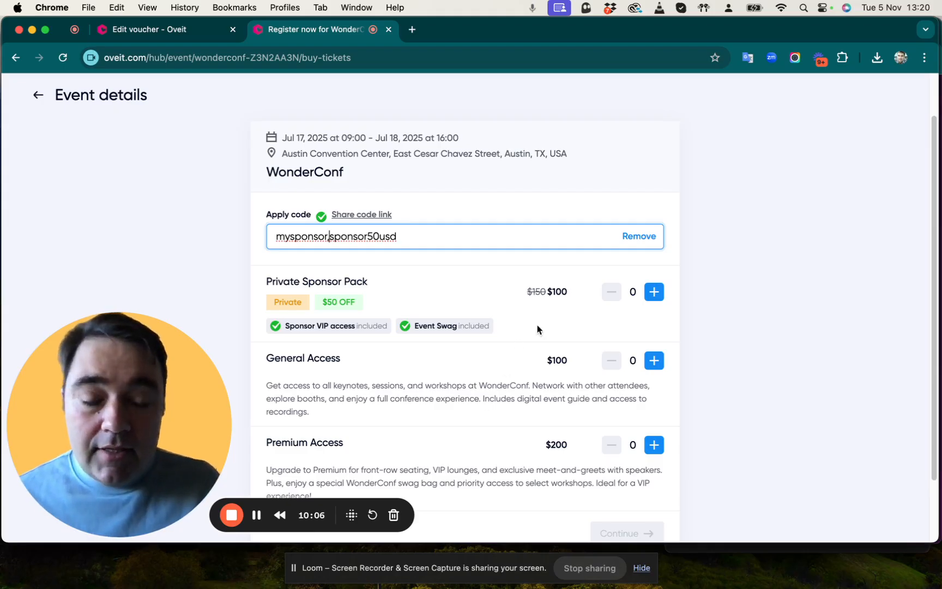
{"action": "left_click", "coordinate": [256, 515]}
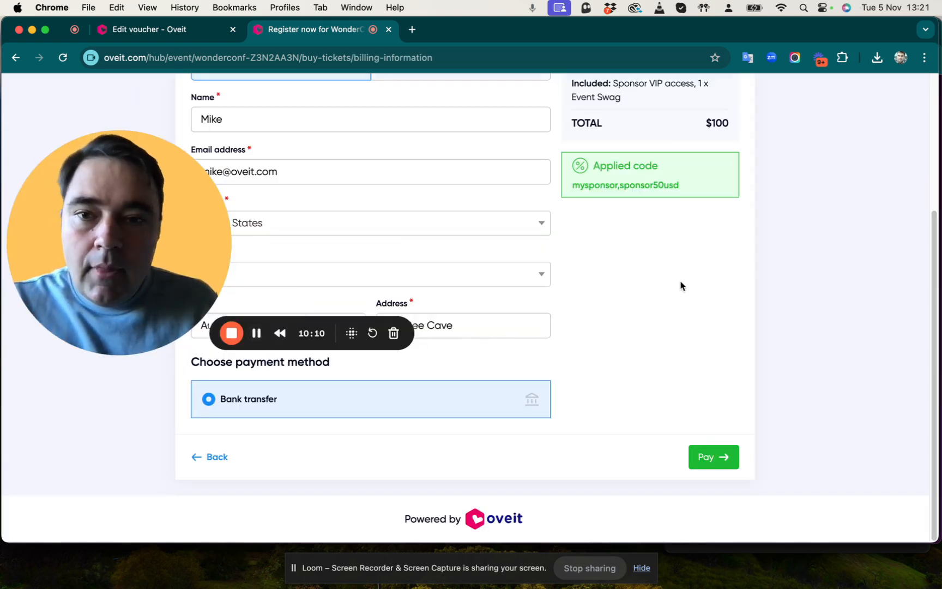
- Review the billing information and applied codes, then submit the Private Sponsor Pack order with bank transfer as payment method
{"action": "scroll", "coordinate": [487, 262], "scroll_direction": "up", "scroll_amount": 5}
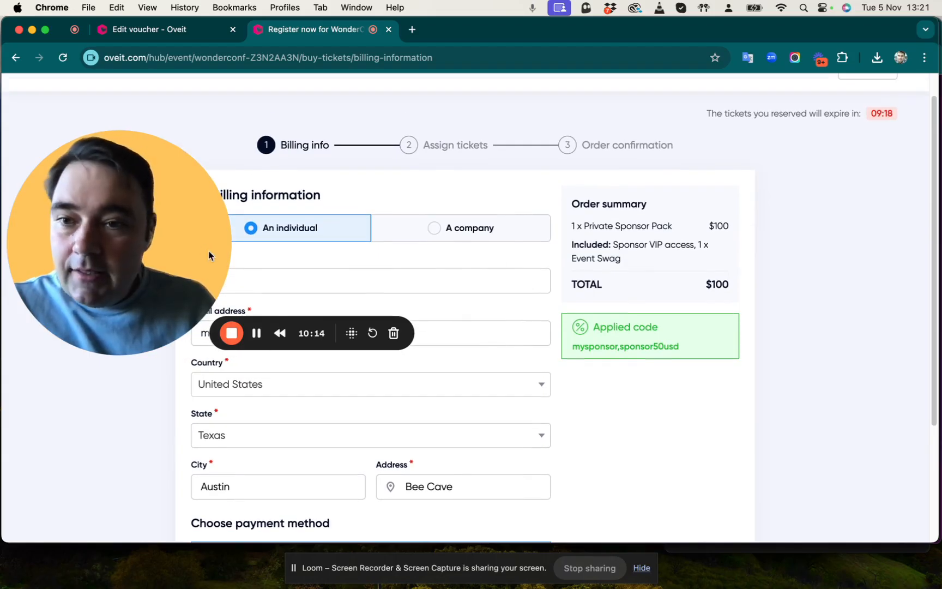
{"action": "scroll", "coordinate": [560, 253], "scroll_direction": "down", "scroll_amount": 5}
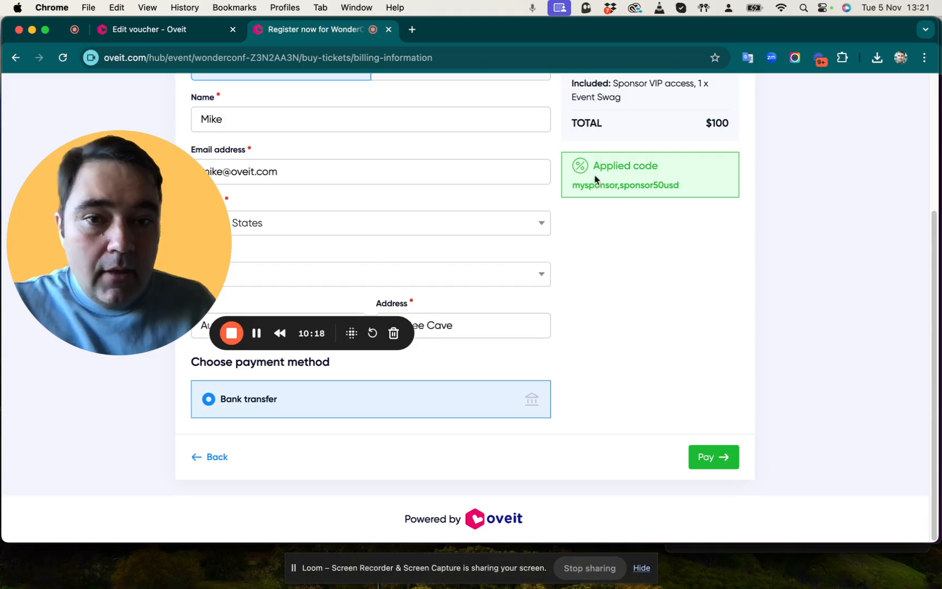
{"action": "left_click_drag", "start_coordinate": [592, 166], "coordinate": [696, 192]}
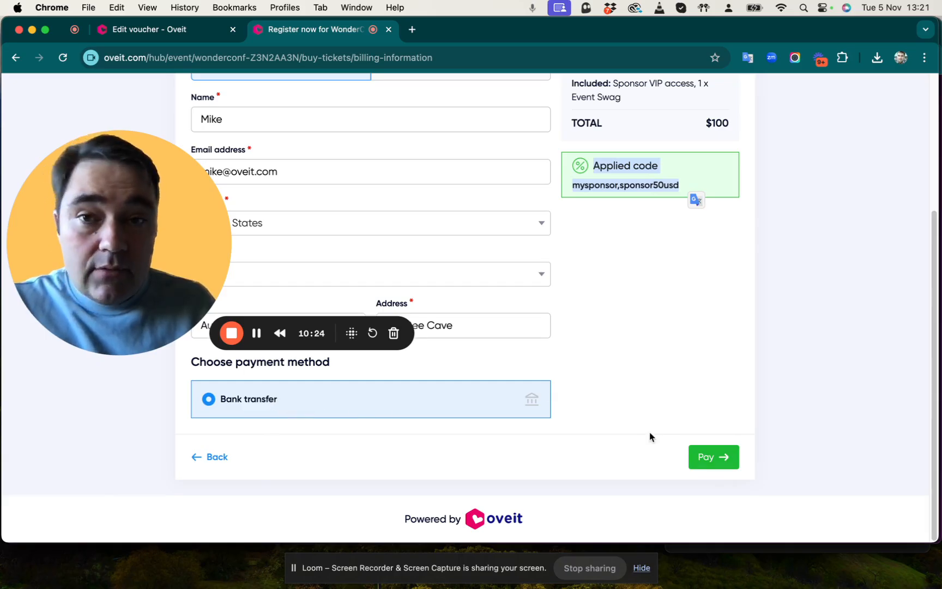
{"action": "left_click", "coordinate": [713, 456]}
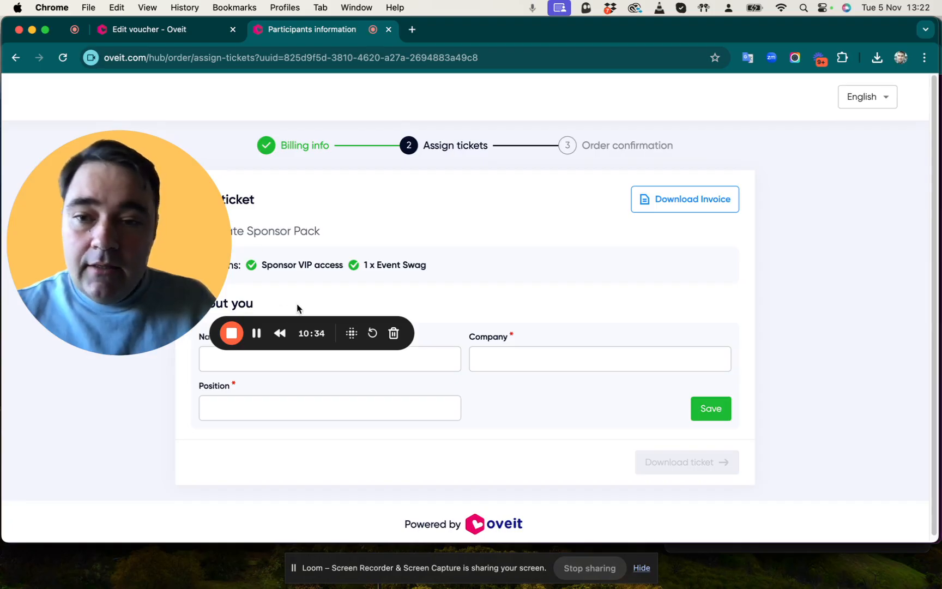
{"action": "mouse_move", "coordinate": [101, 259]}
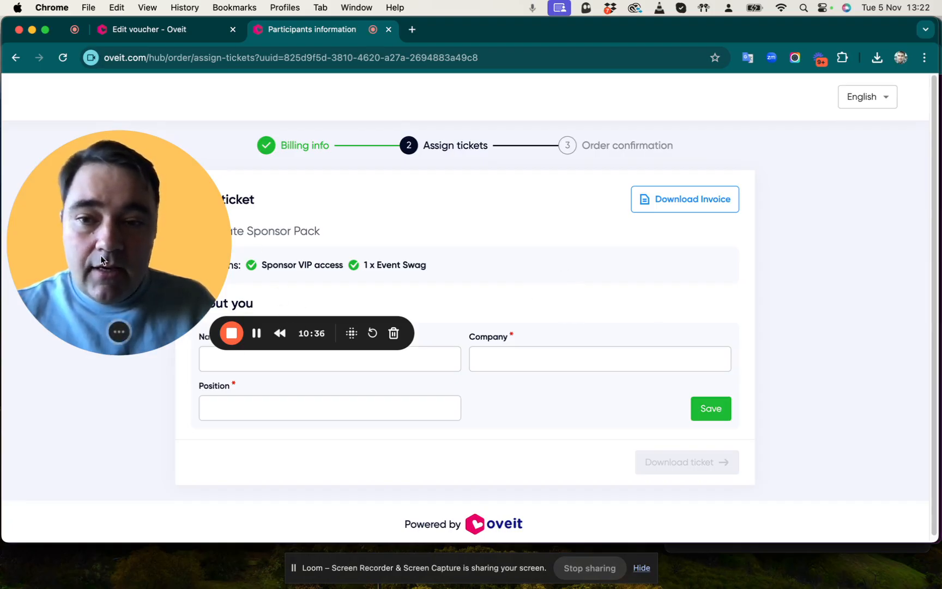
{"action": "left_click_drag", "start_coordinate": [100, 255], "coordinate": [100, 204]}
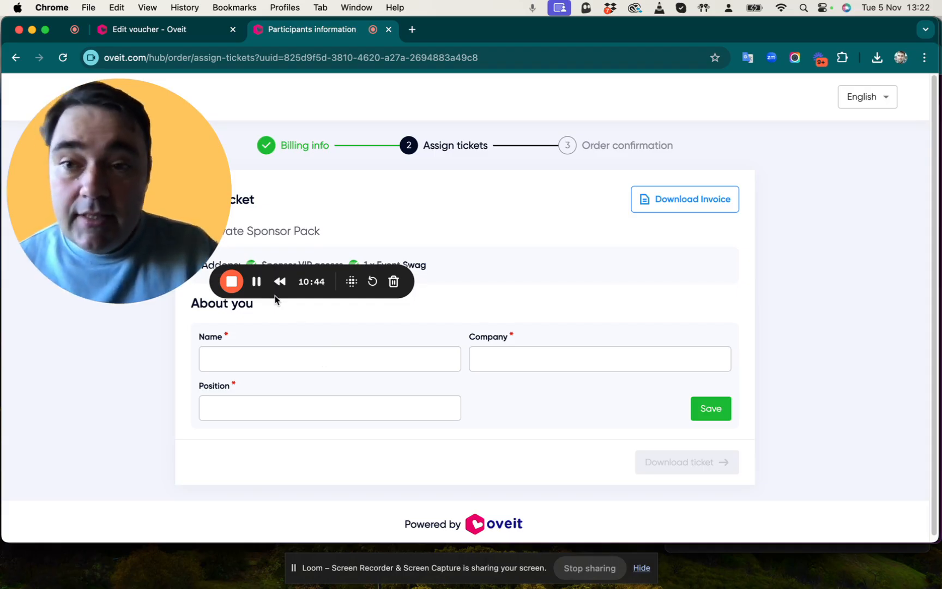
{"action": "left_click", "coordinate": [256, 281]}
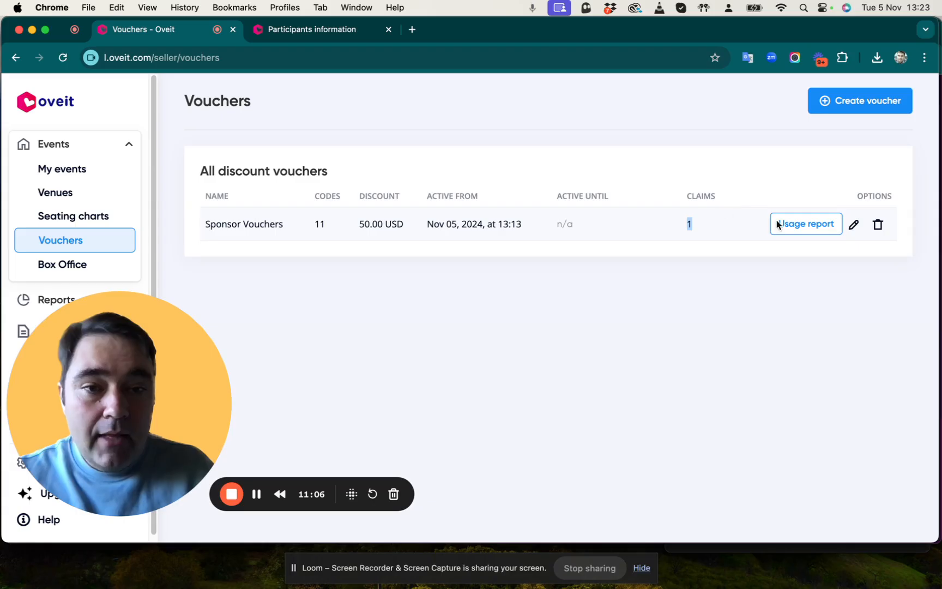
- Open the usage report of the Sponsor Vouchers voucher and examine its history and the uses of each code
{"action": "left_click", "coordinate": [811, 224]}
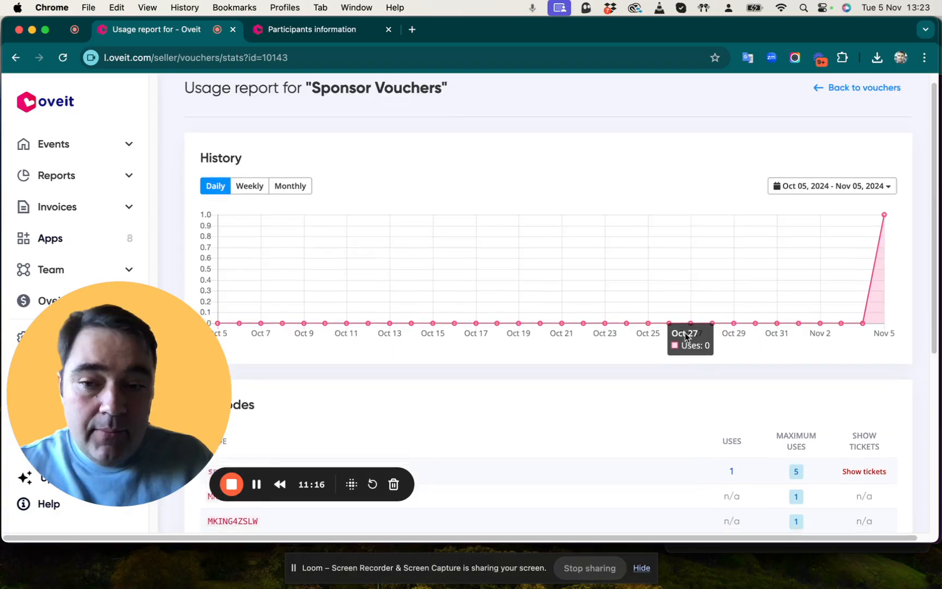
{"action": "scroll", "coordinate": [416, 397], "scroll_direction": "down", "scroll_amount": 5}
{"action": "scroll", "coordinate": [368, 394], "scroll_direction": "down", "scroll_amount": 1}
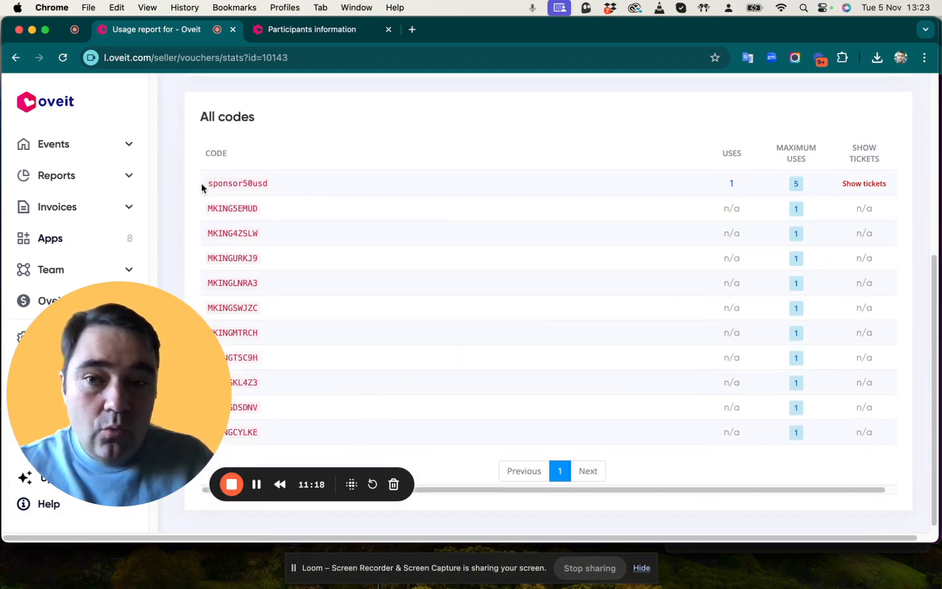
- Open the order behind the ticket issued with sponsor50usd and examine the discount code in its order summary
{"action": "left_click", "coordinate": [733, 186]}
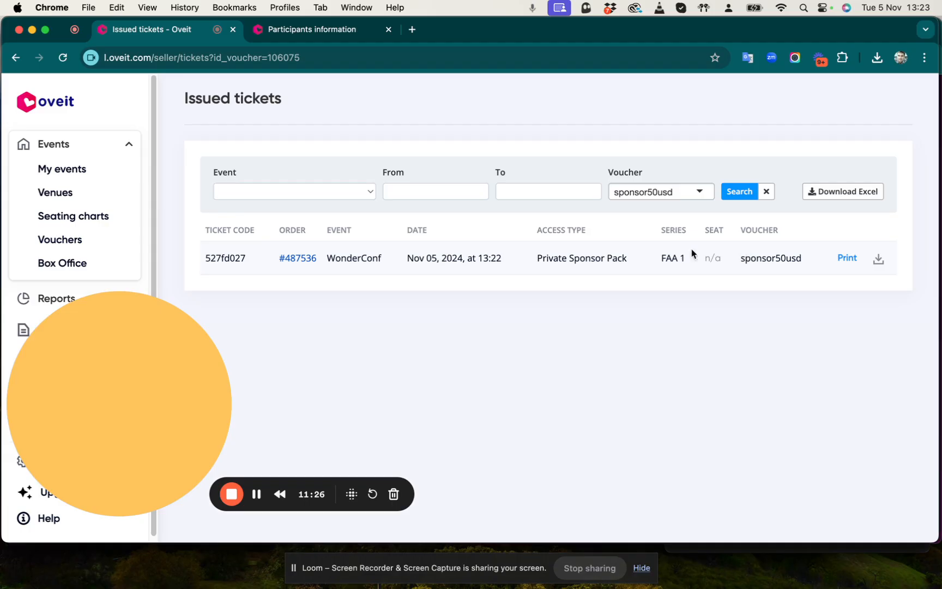
{"action": "left_click", "coordinate": [297, 258]}
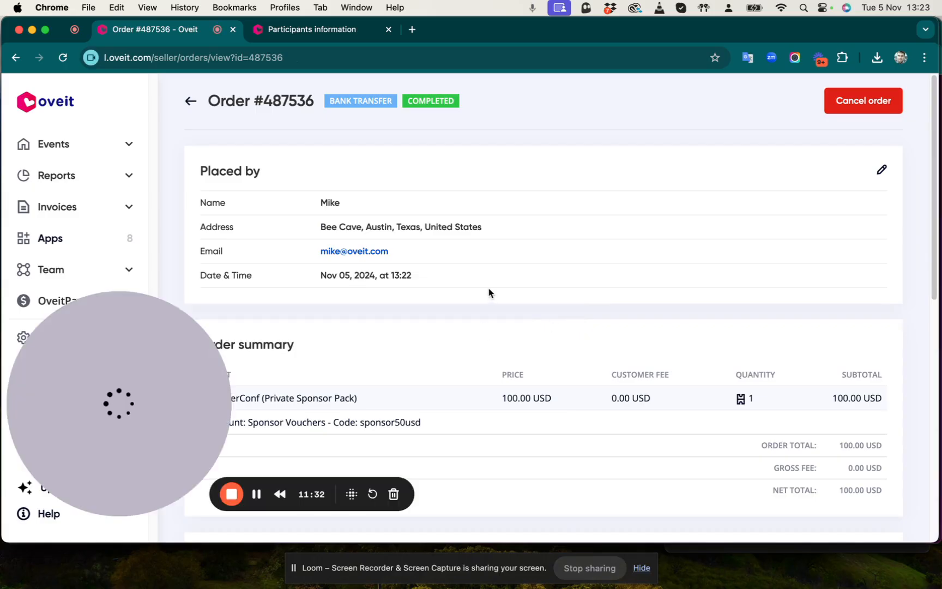
{"action": "scroll", "coordinate": [488, 292], "scroll_direction": "down", "scroll_amount": 5}
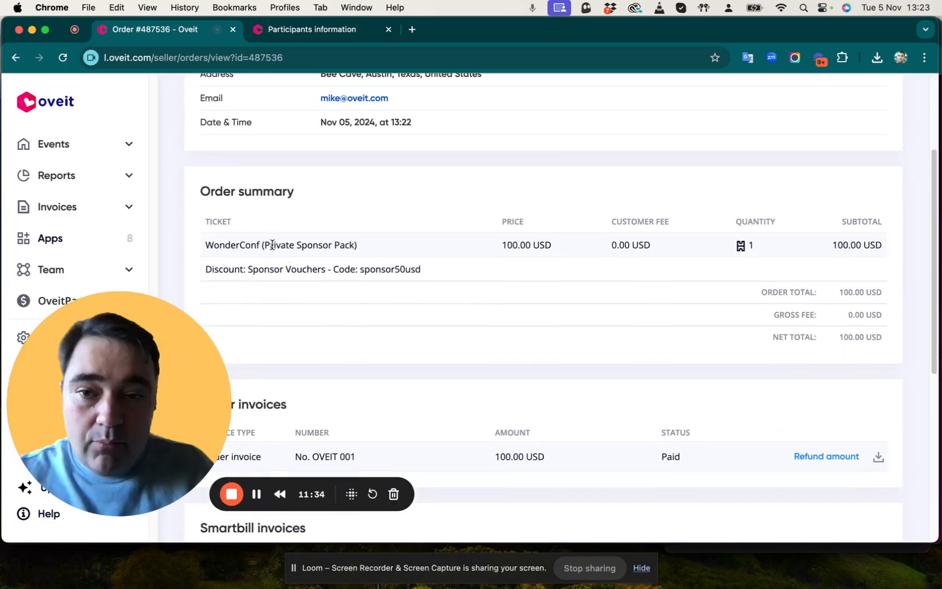
{"action": "left_click_drag", "start_coordinate": [274, 245], "coordinate": [427, 272]}
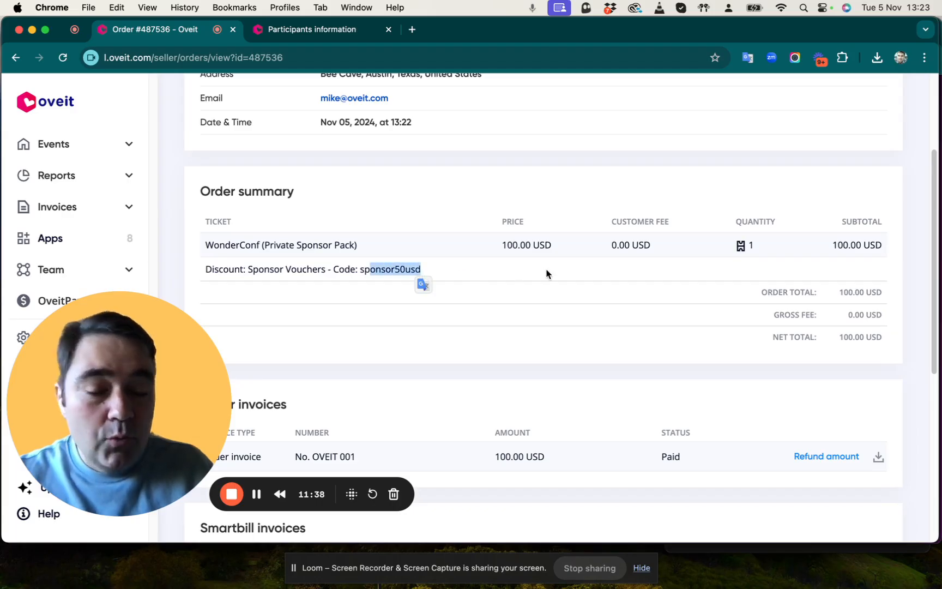